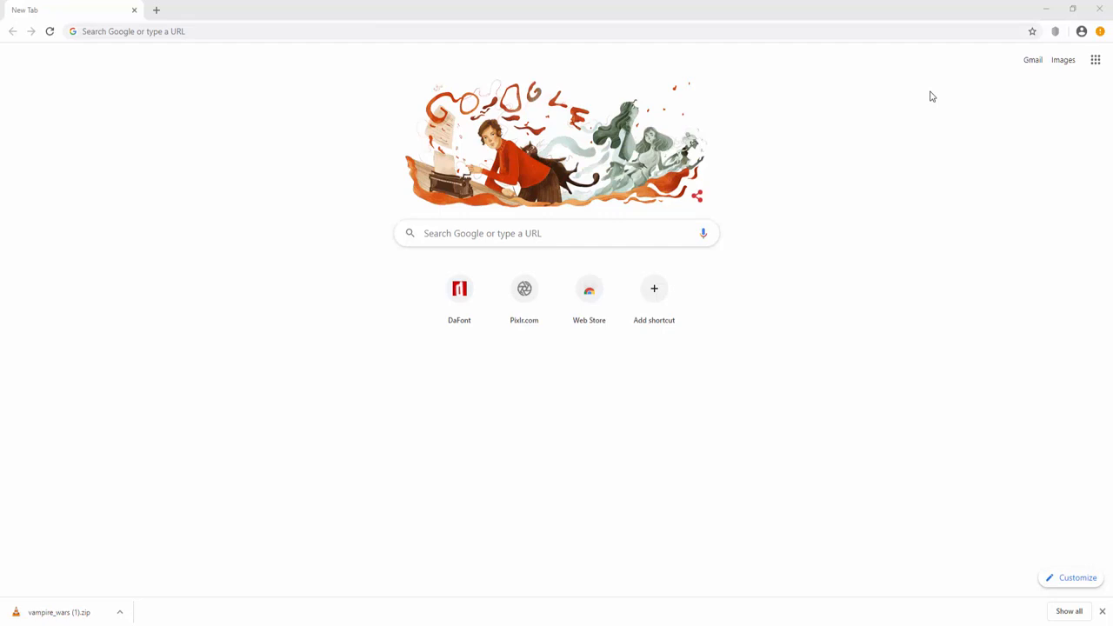
# - Go to pixlr.com and launch the Advanced Pixlr E editor
pyautogui.click(864, 32)
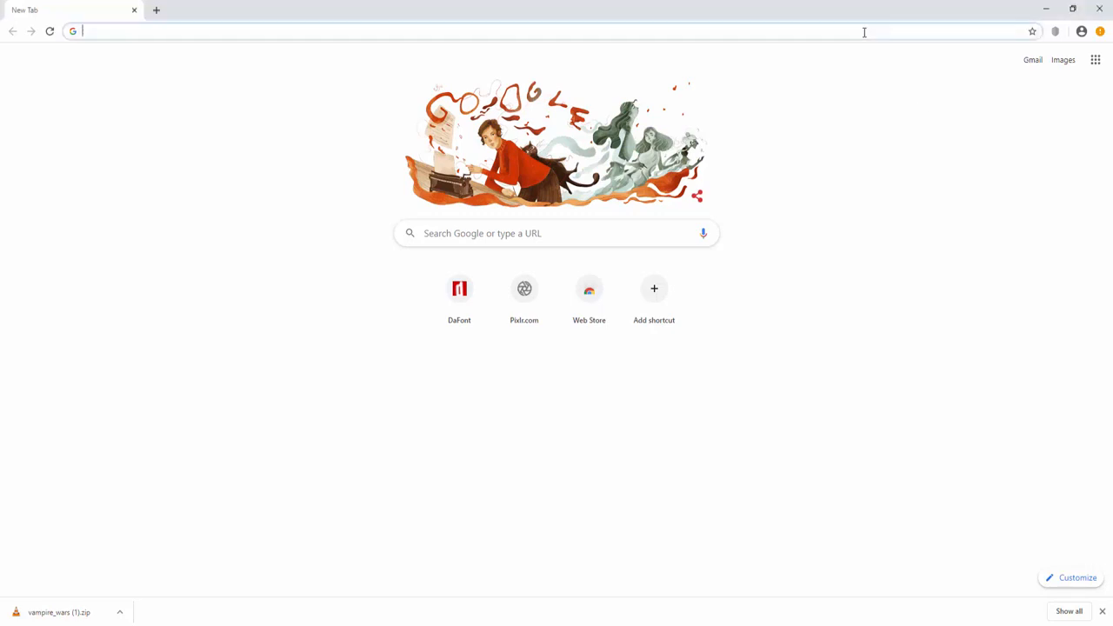
pyautogui.write('pixlr.com')
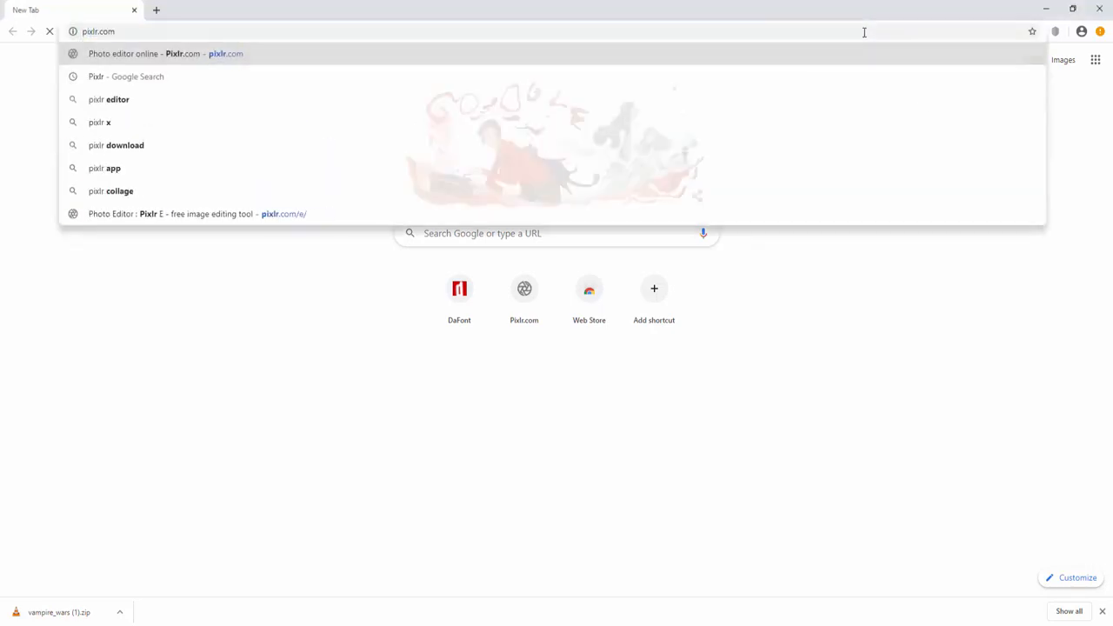
pyautogui.press('Return')
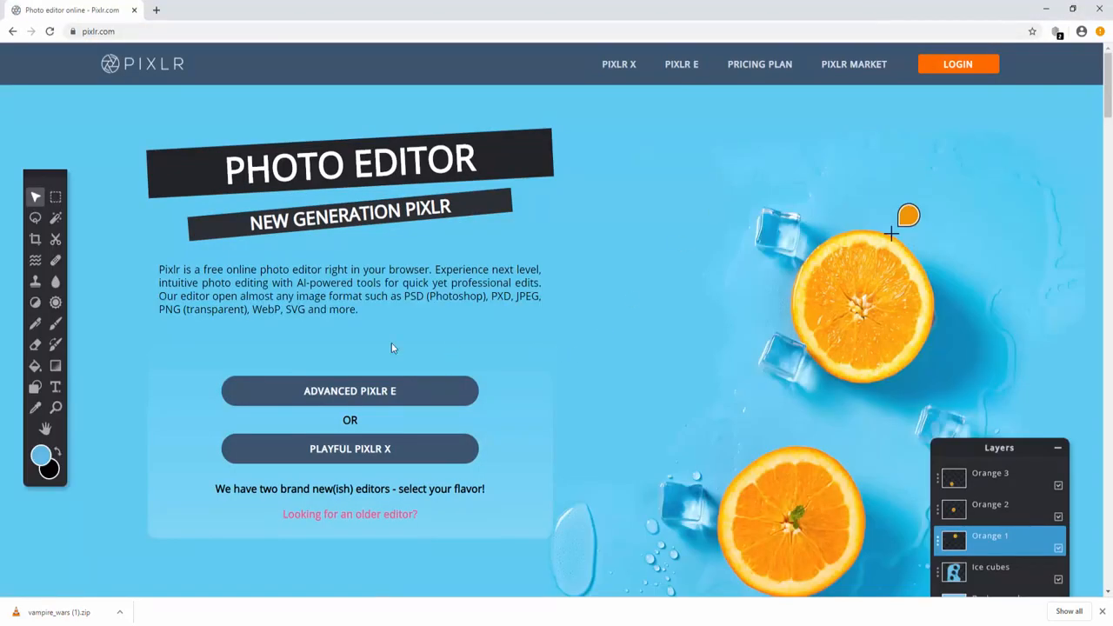
pyautogui.click(352, 397)
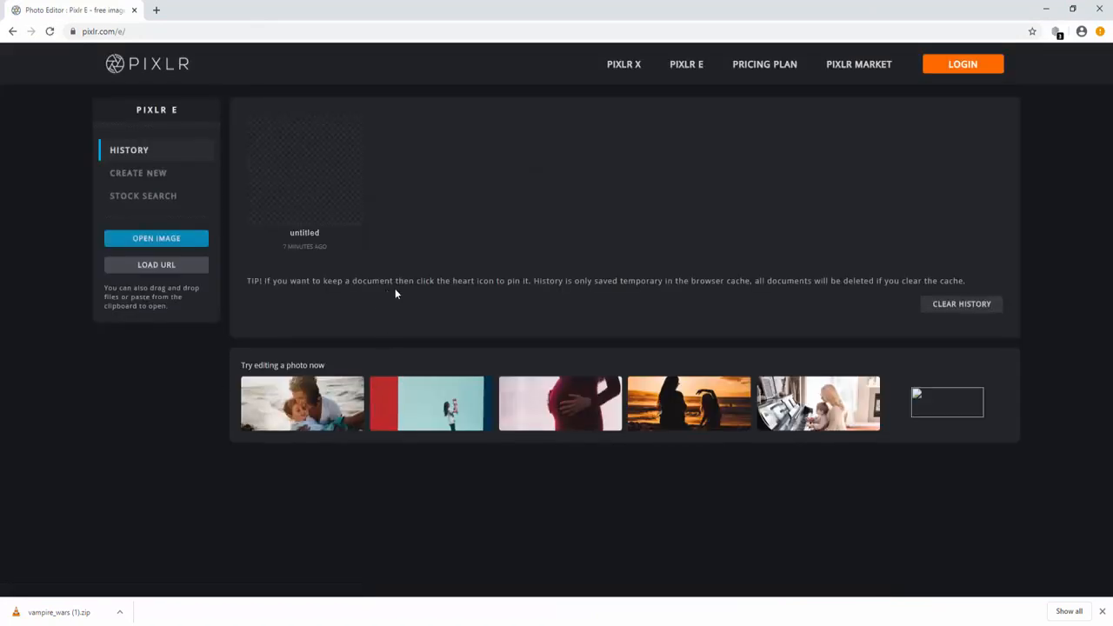
# - Create a new 800 × 800 px image from the Web small preset with the background left off
pyautogui.click(141, 177)
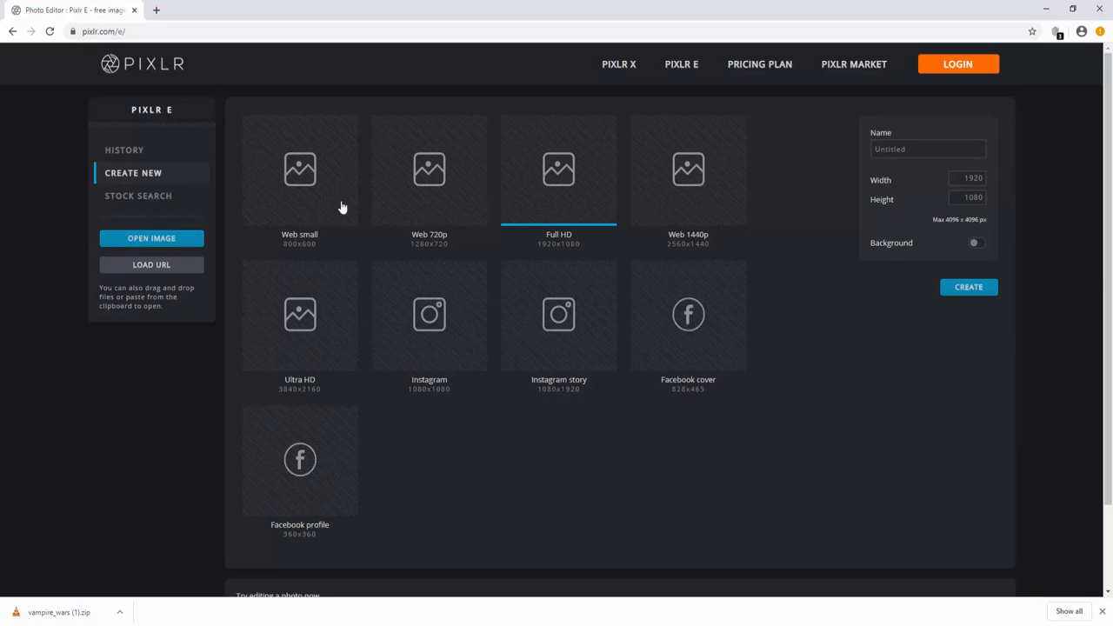
pyautogui.click(310, 207)
pyautogui.click(976, 198)
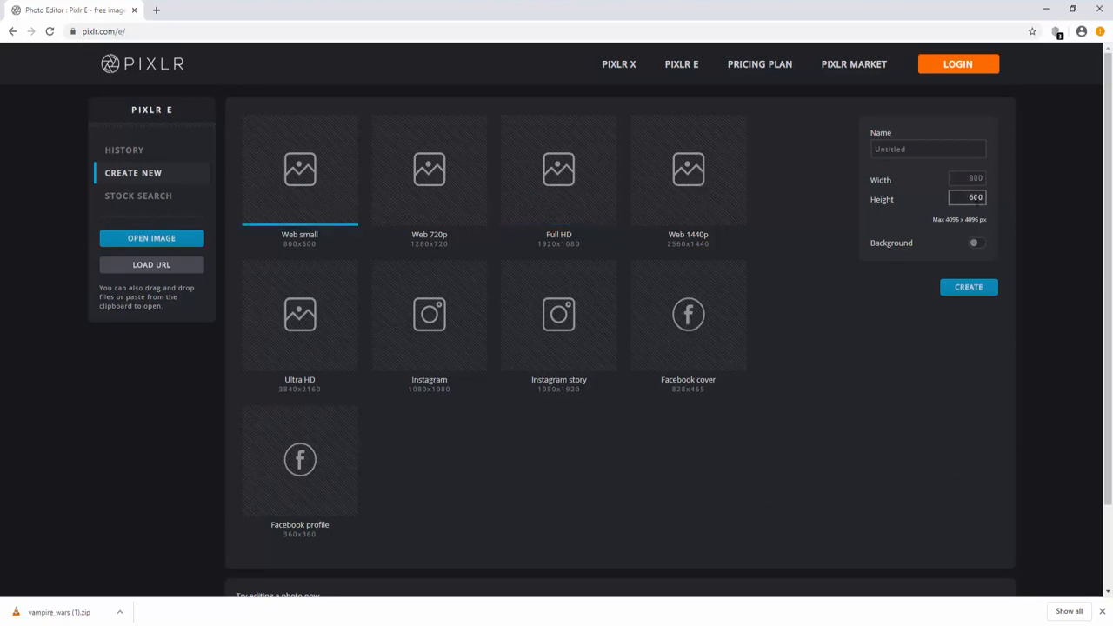
pyautogui.doubleClick(976, 197)
pyautogui.write('800')
pyautogui.click(886, 385)
pyautogui.click(978, 244)
pyautogui.click(978, 243)
pyautogui.click(966, 287)
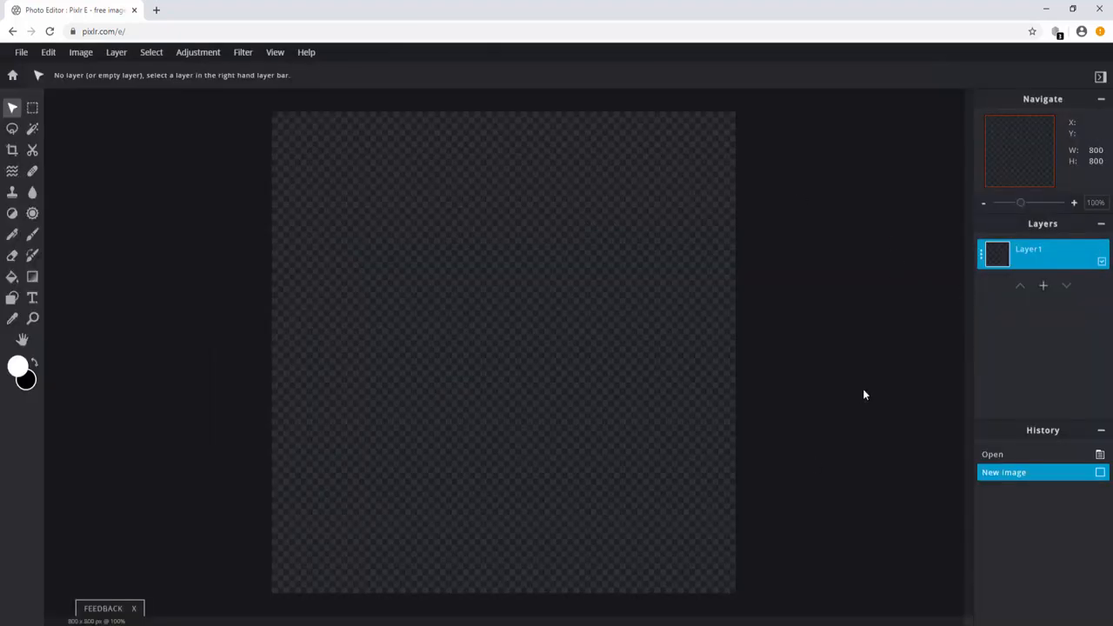
pyautogui.click(852, 340)
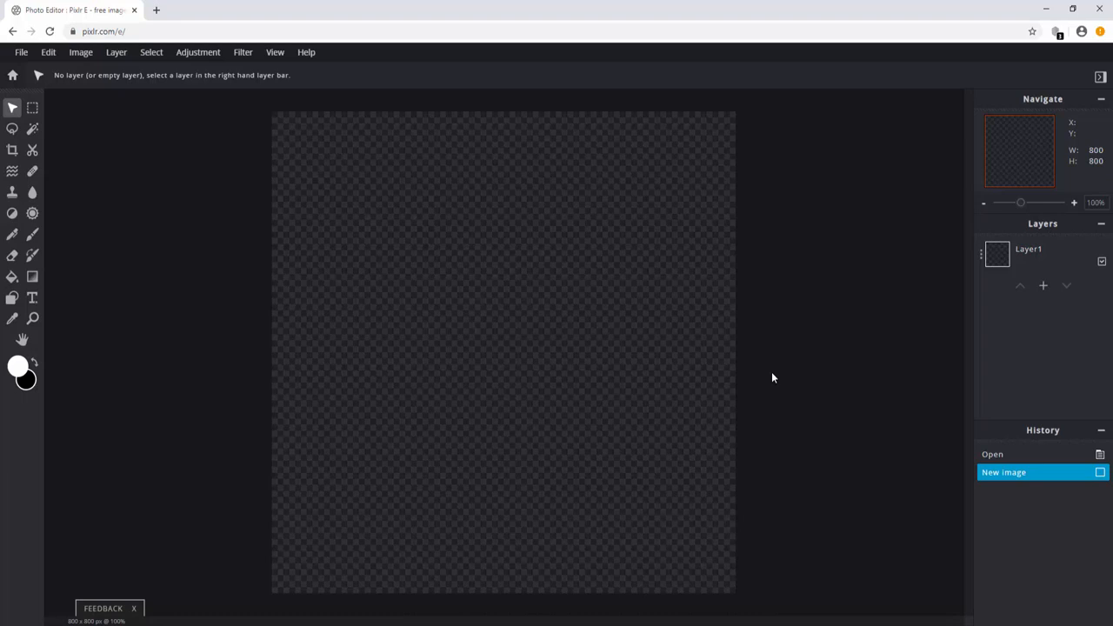
# - Browse DaFont's Gothic > Modern fonts for a suitable typeface such as Vampire Wars, and return to the image
pyautogui.click(156, 10)
pyautogui.write('dafon')
pyautogui.press('Return')
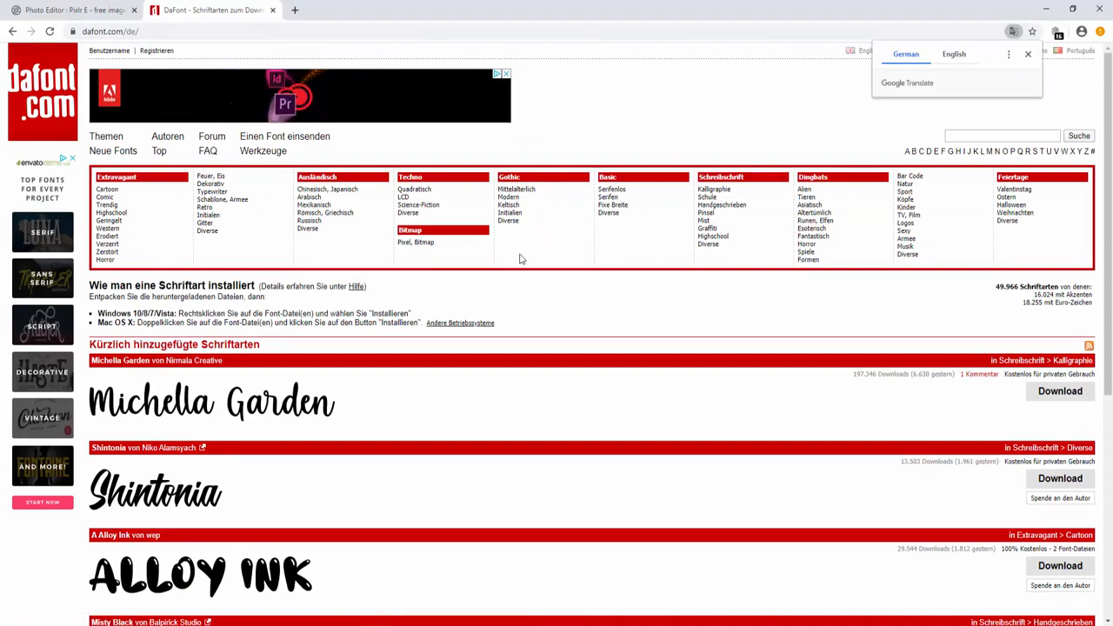
pyautogui.click(509, 199)
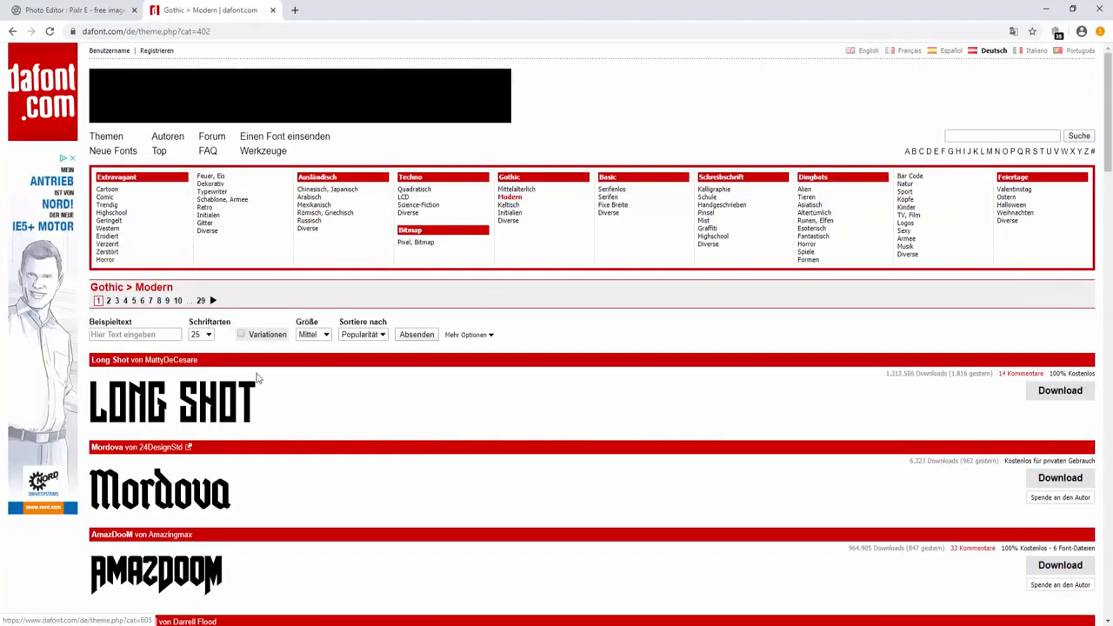
pyautogui.scroll(-2, 329, 365)
pyautogui.scroll(-3, 331, 360)
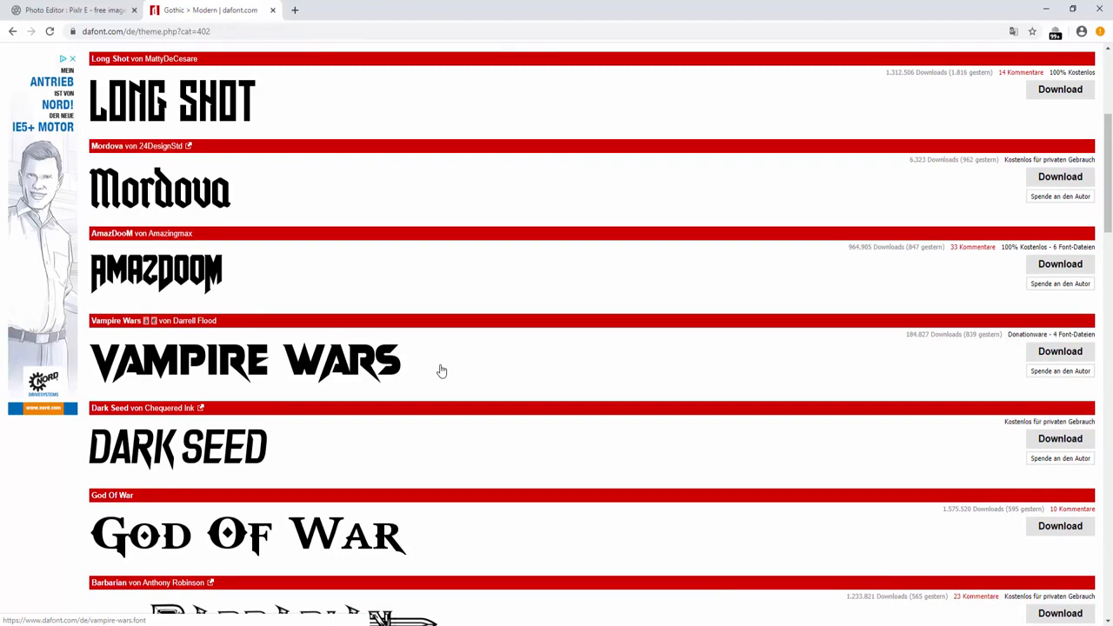
pyautogui.hotkey('ctrl', 'w')
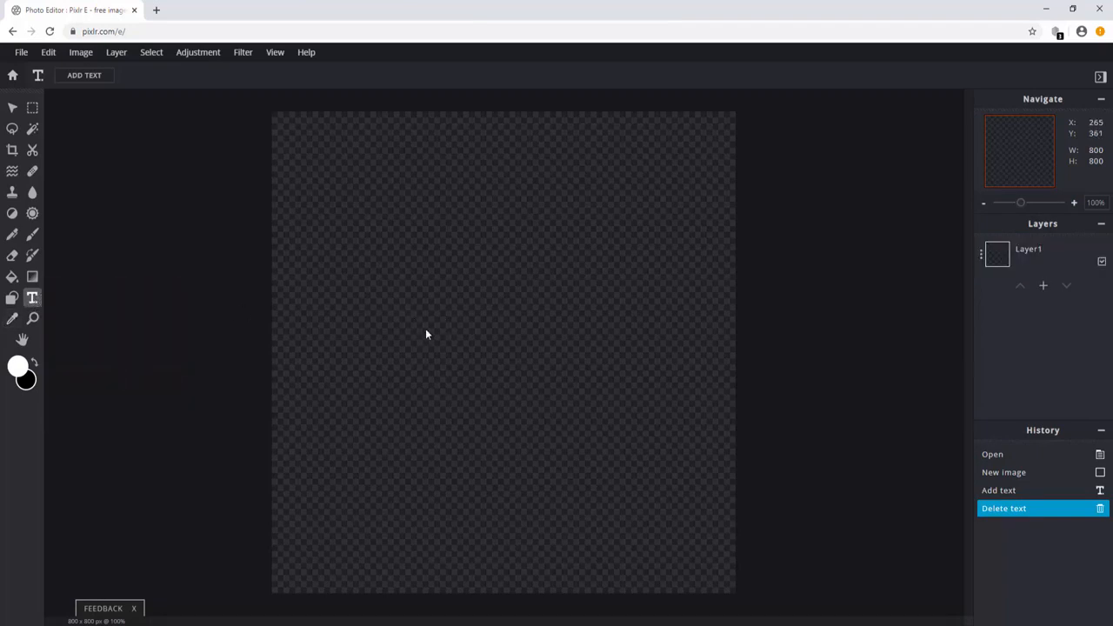
# - Add a text layer to the canvas and replace its placeholder text with "R"
pyautogui.click(399, 333)
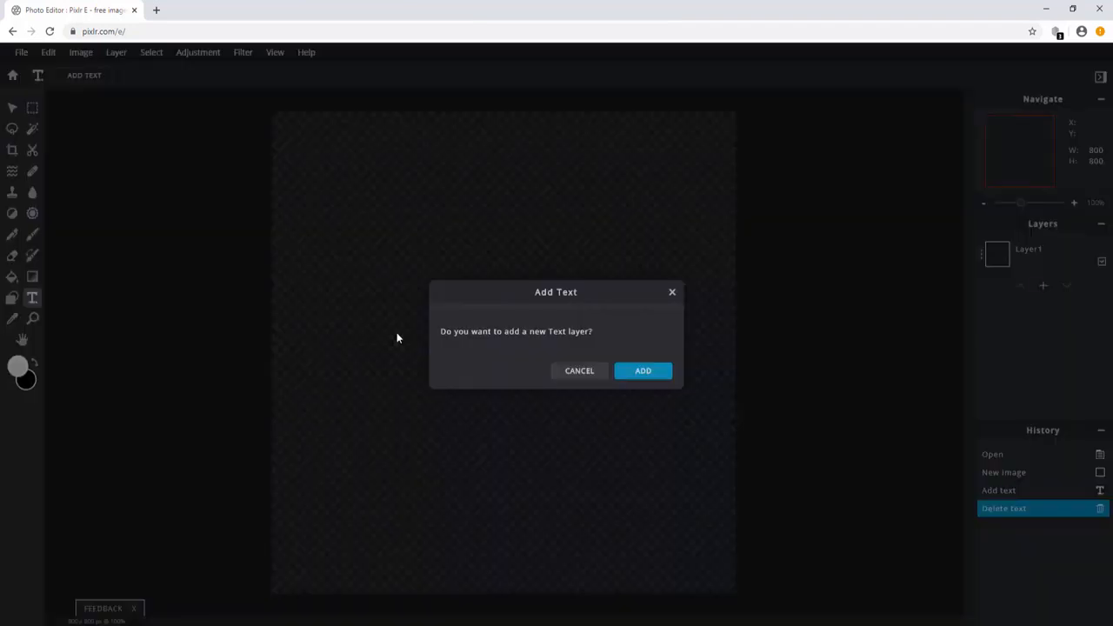
pyautogui.click(642, 372)
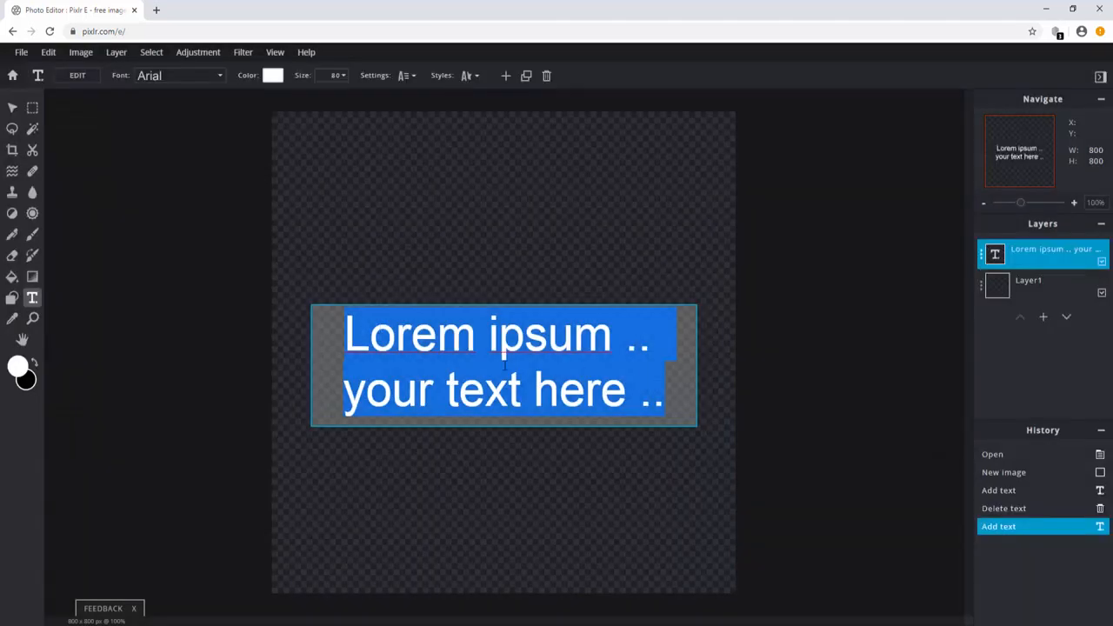
pyautogui.press('BackSpace')
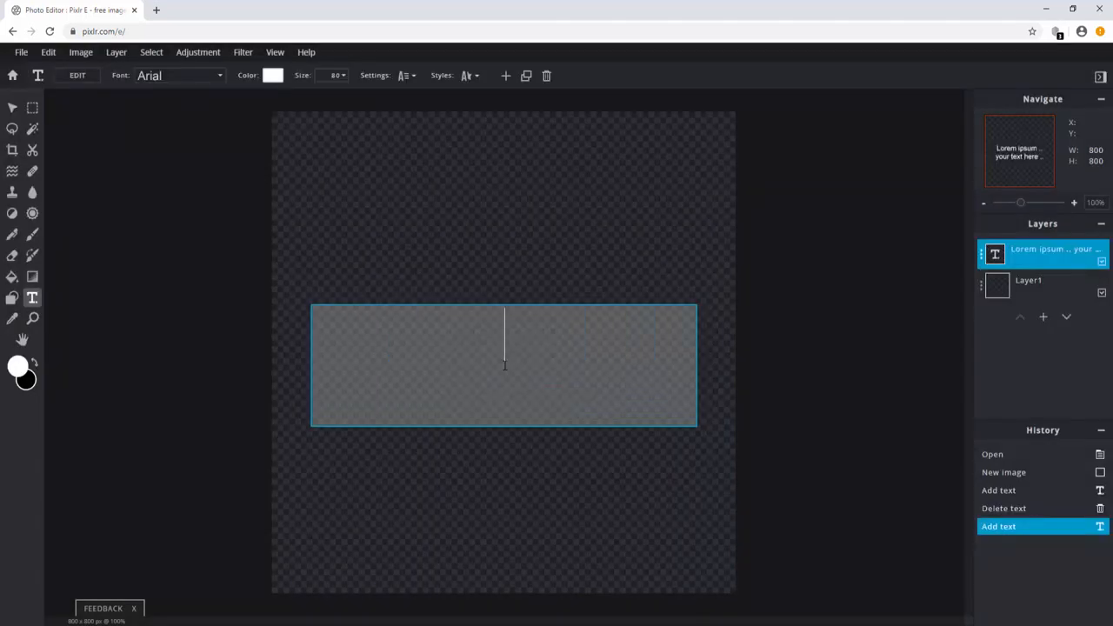
pyautogui.write('R')
# - Load the downloaded Vampire Wars font as a local font and apply it to the letter R
pyautogui.moveTo(523, 341); pyautogui.dragTo(481, 342)
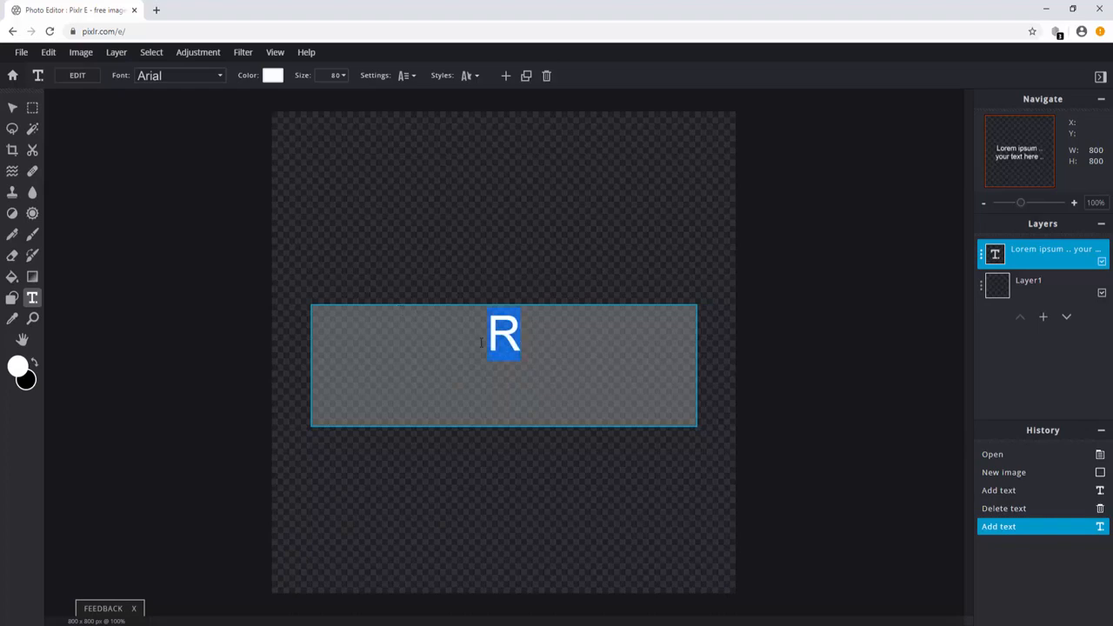
pyautogui.click(178, 76)
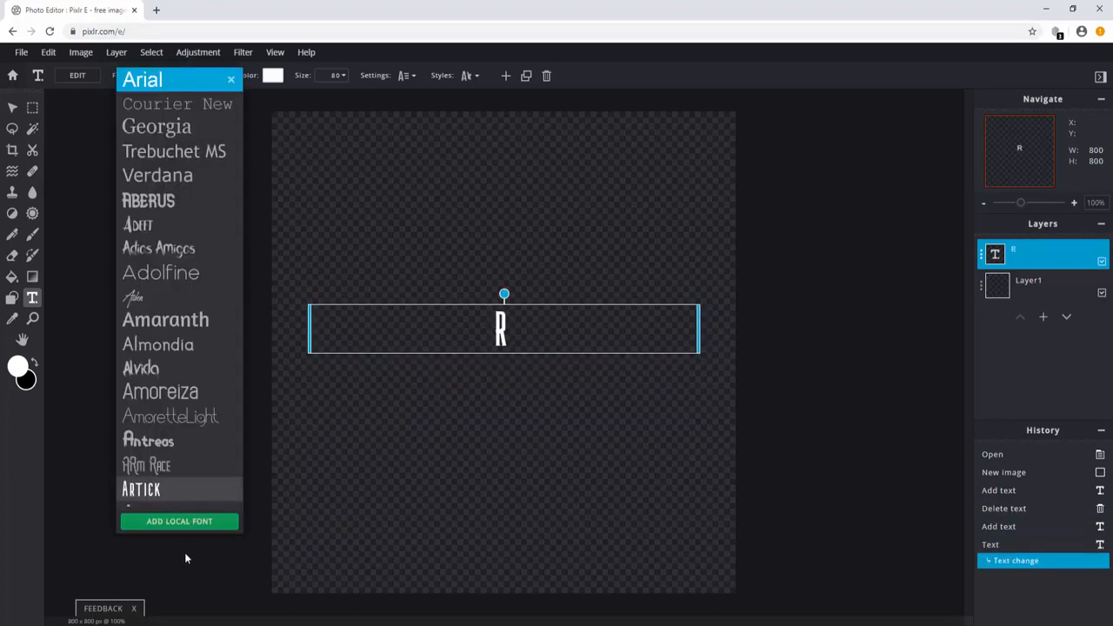
pyautogui.click(223, 524)
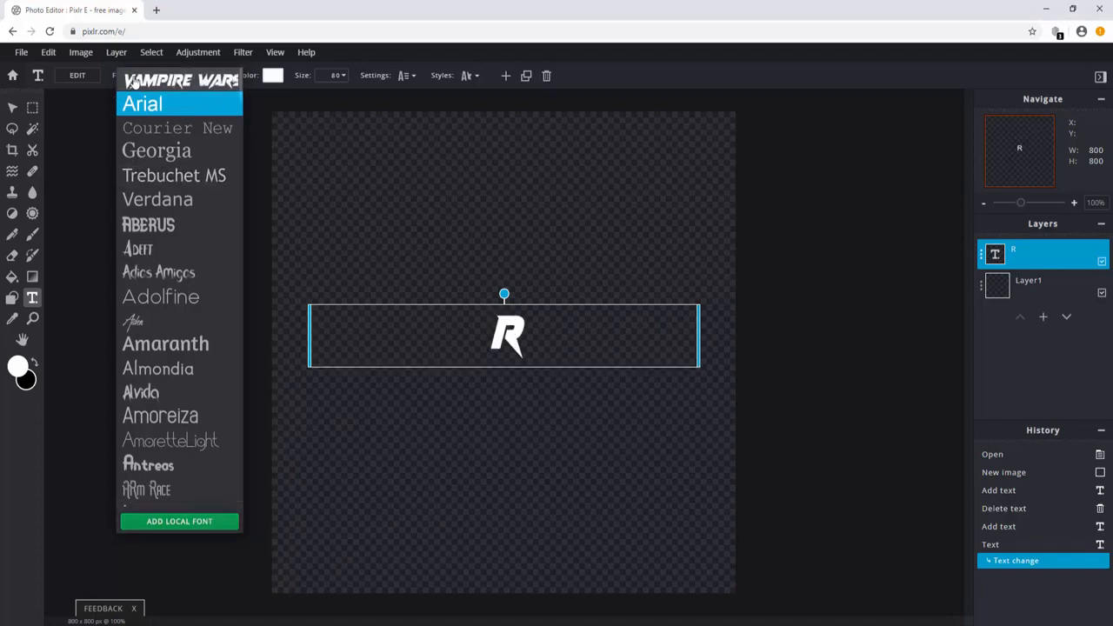
pyautogui.click(135, 80)
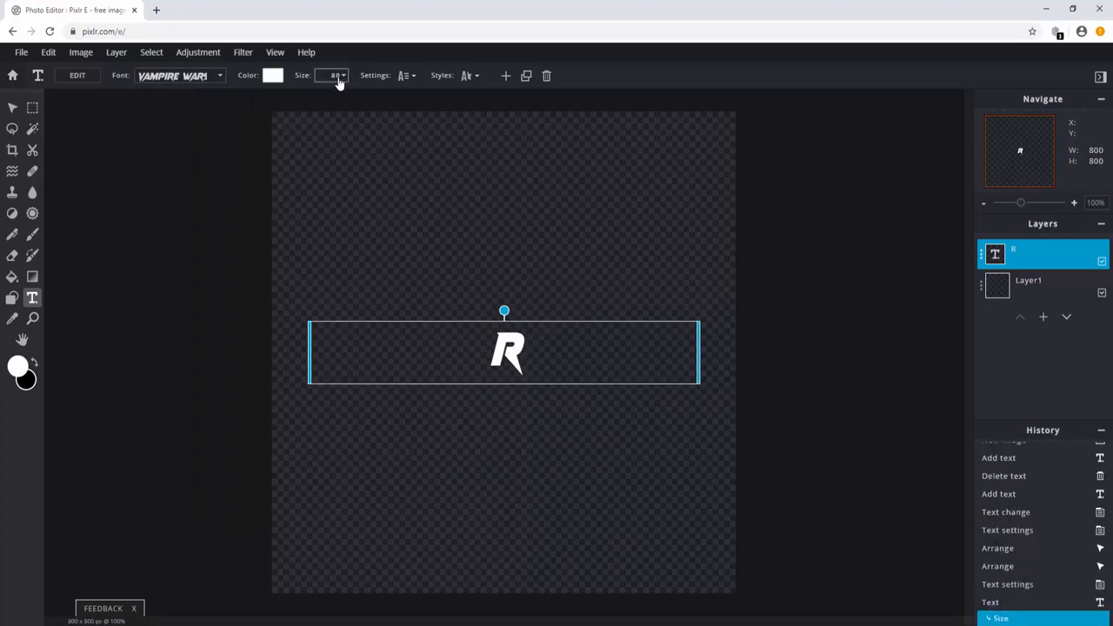
# - Set the R's text size to 500 and centre its text box on the canvas
pyautogui.click(340, 76)
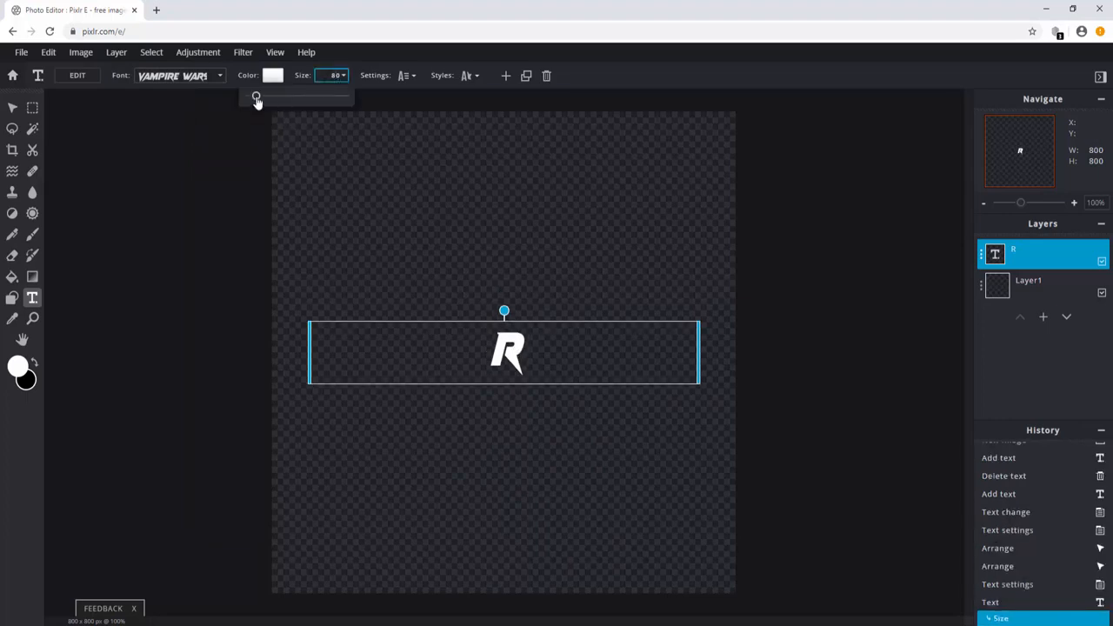
pyautogui.moveTo(257, 98); pyautogui.dragTo(301, 100)
pyautogui.moveTo(504, 508); pyautogui.dragTo(504, 352)
pyautogui.click(228, 341)
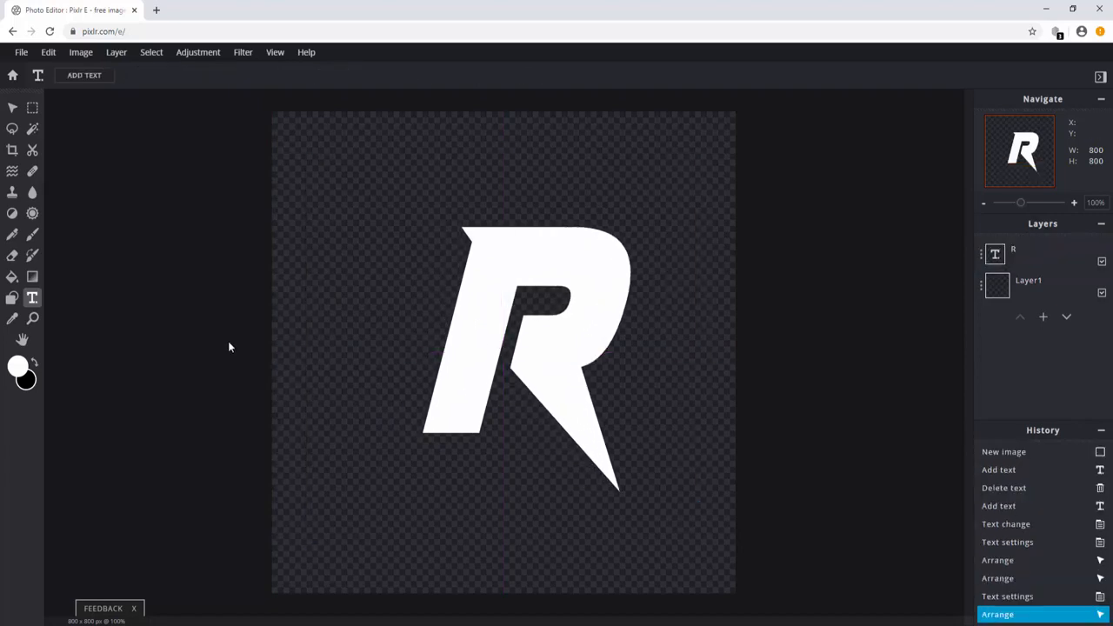
# - Shift the letter R slightly left so that it looks visually centred on the canvas
pyautogui.click(561, 357)
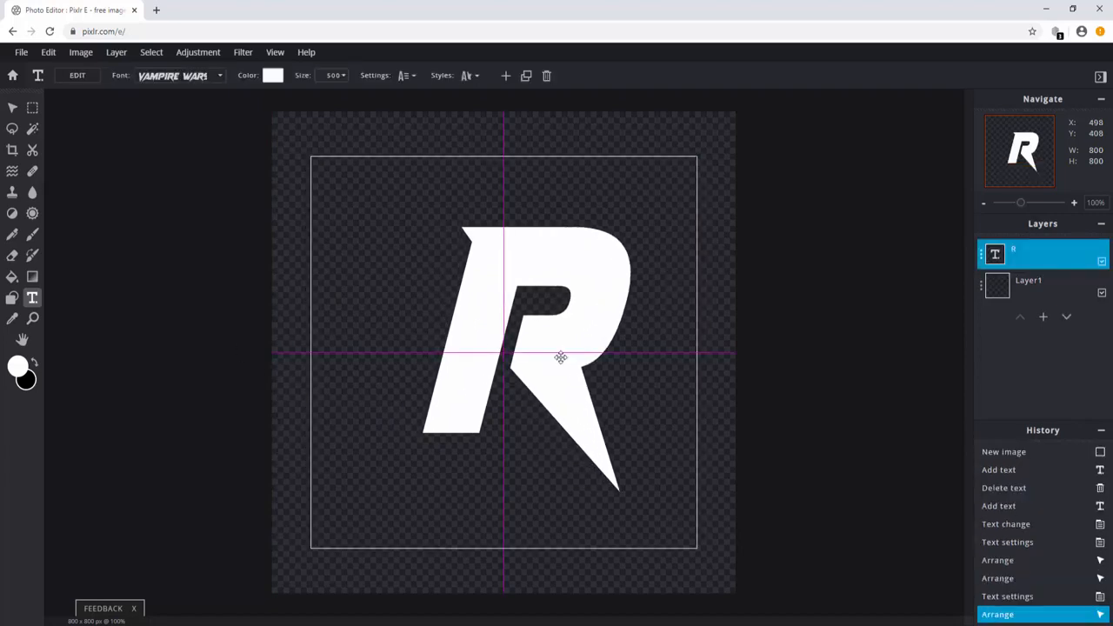
pyautogui.click(743, 284)
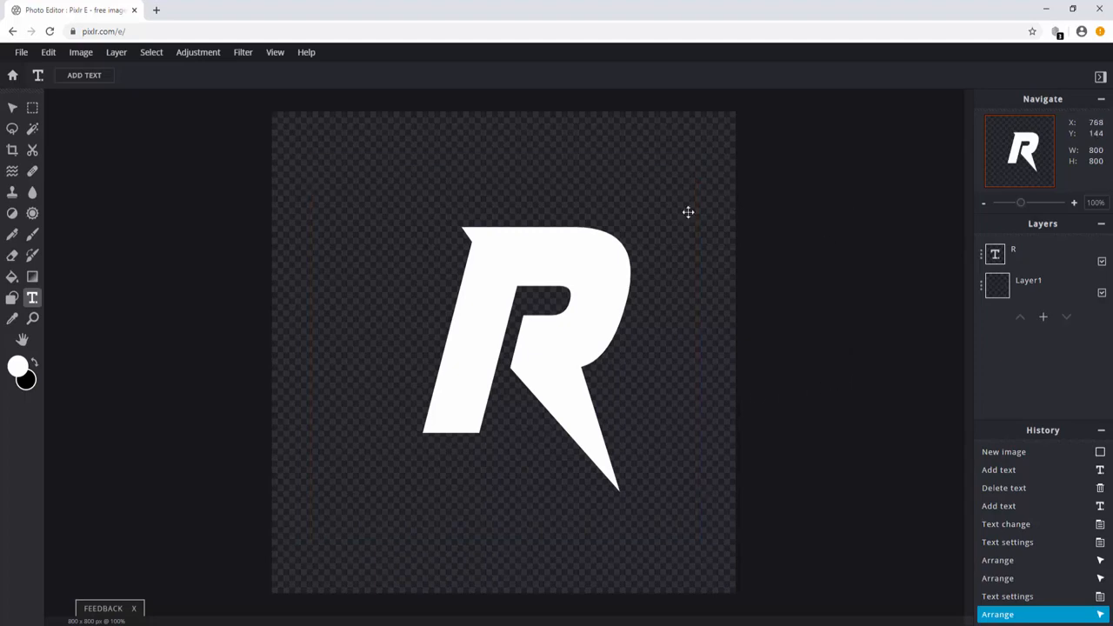
pyautogui.moveTo(590, 336); pyautogui.dragTo(567, 341)
pyautogui.click(840, 334)
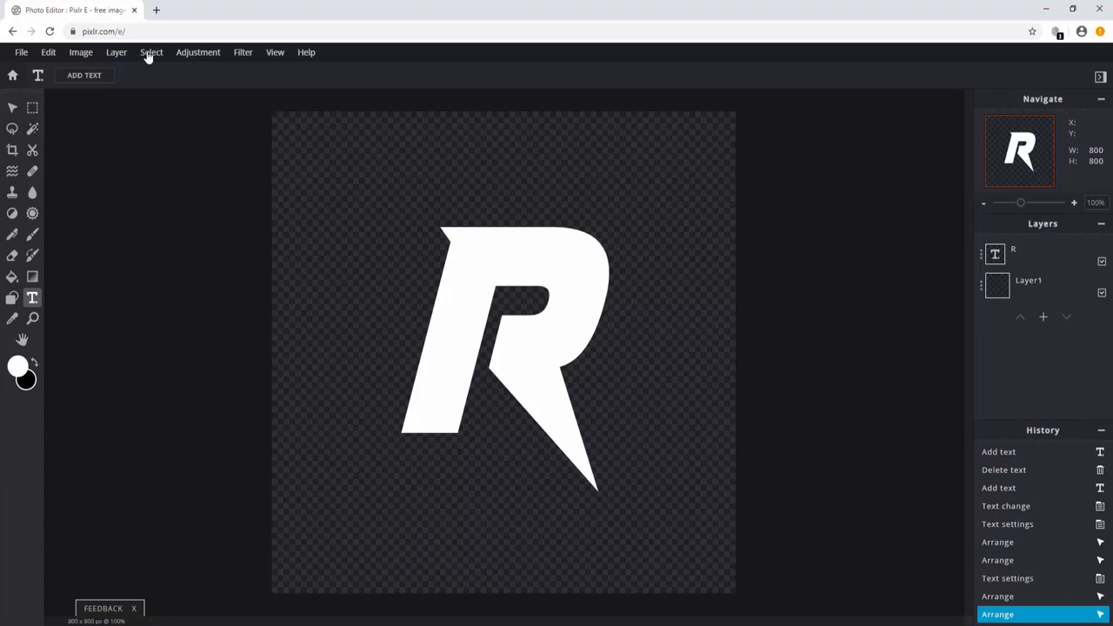
# - Search Google Images for "Blue Texture", preview the blue wallpaper from Opera add-ons, and return to the image
pyautogui.click(157, 10)
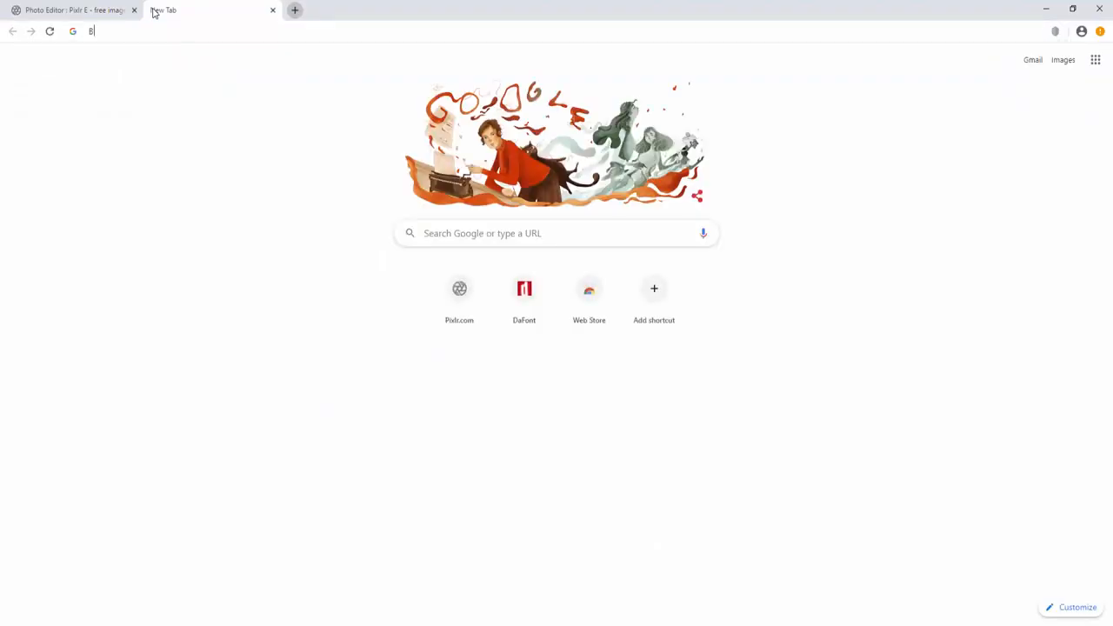
pyautogui.write('Blue Texture')
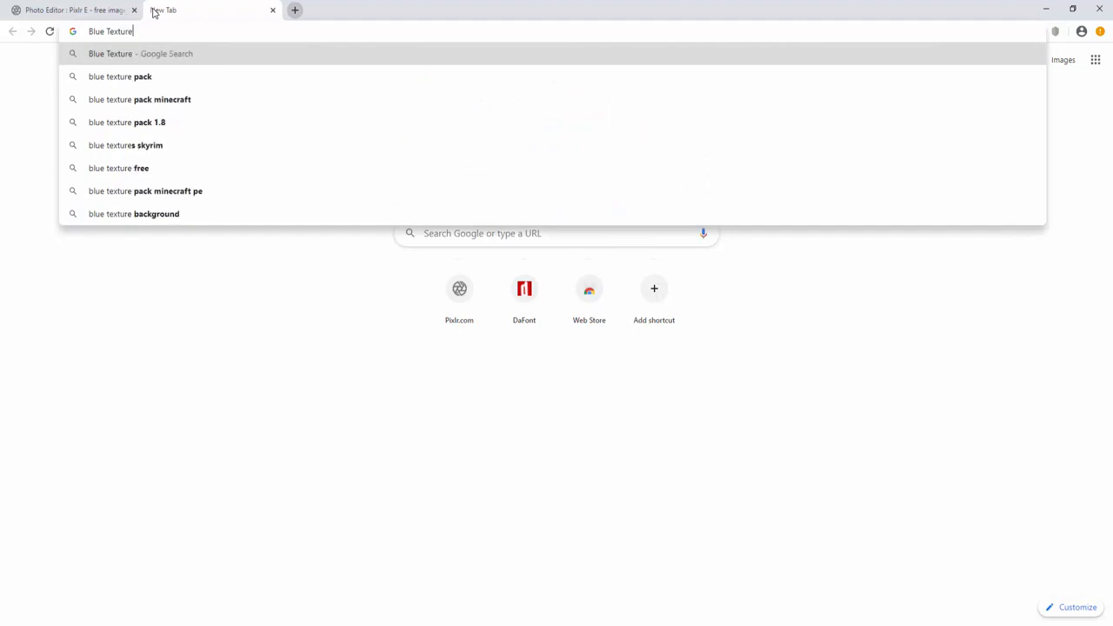
pyautogui.press('Return')
pyautogui.click(157, 105)
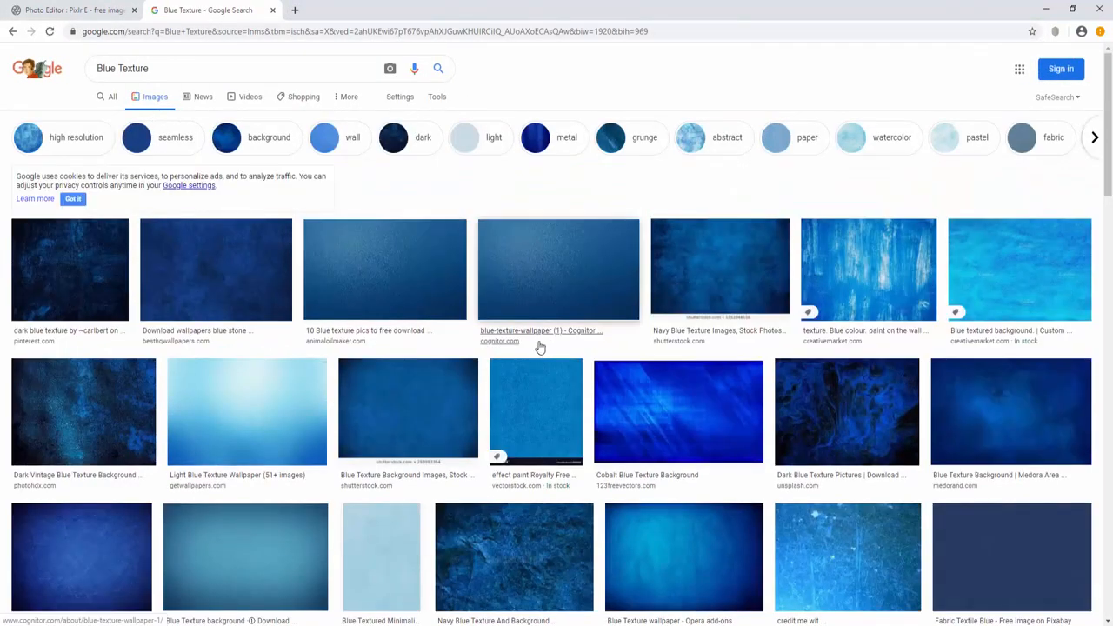
pyautogui.click(421, 364)
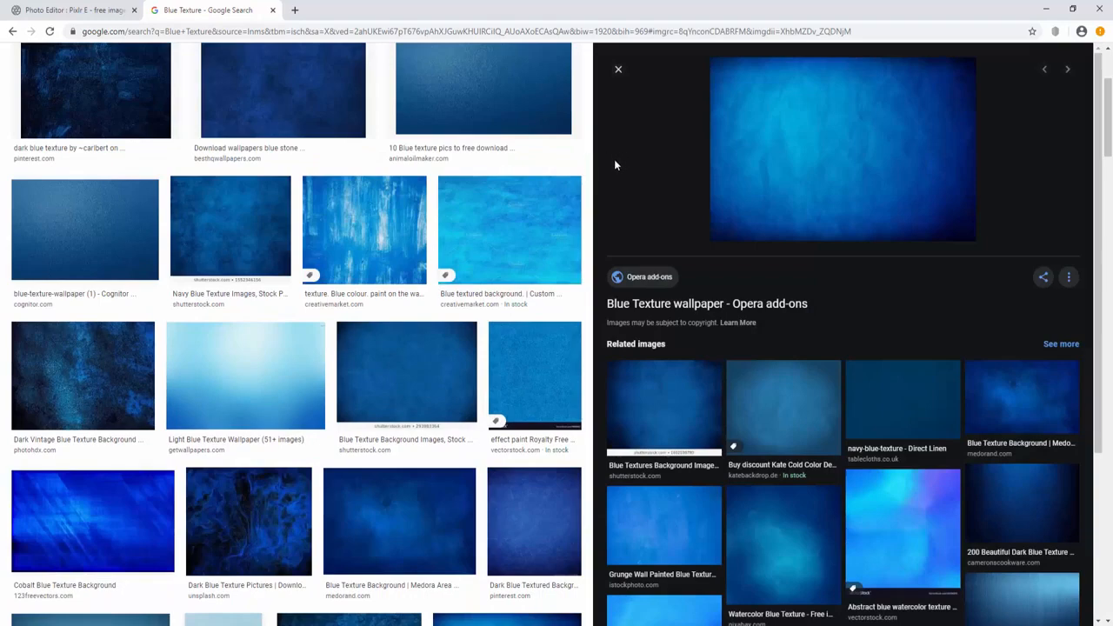
pyautogui.hotkey('ctrl', 'w')
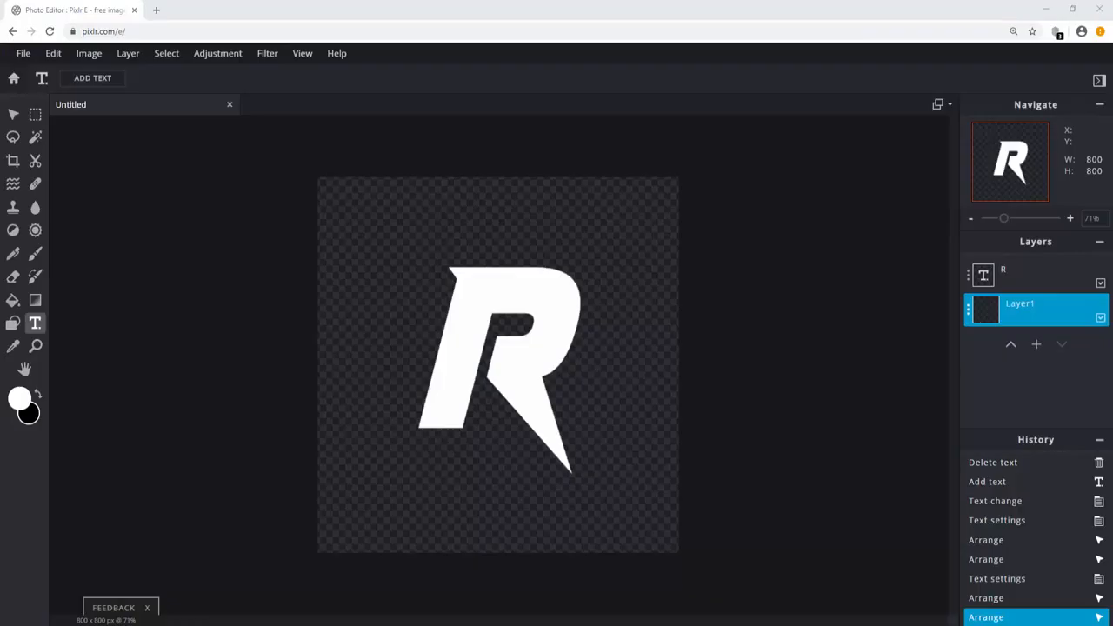
# - Add texture.jpg to the current document as a new layer and enlarge it to about 797 × 531 px
pyautogui.moveTo(1087, 261); pyautogui.dragTo(584, 308)
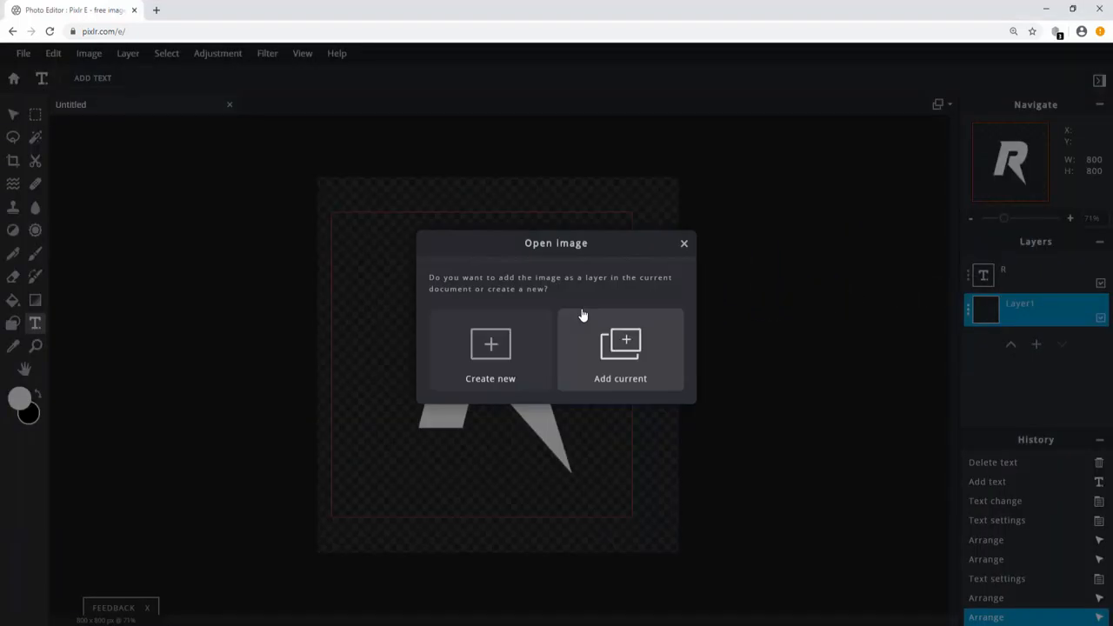
pyautogui.click(636, 362)
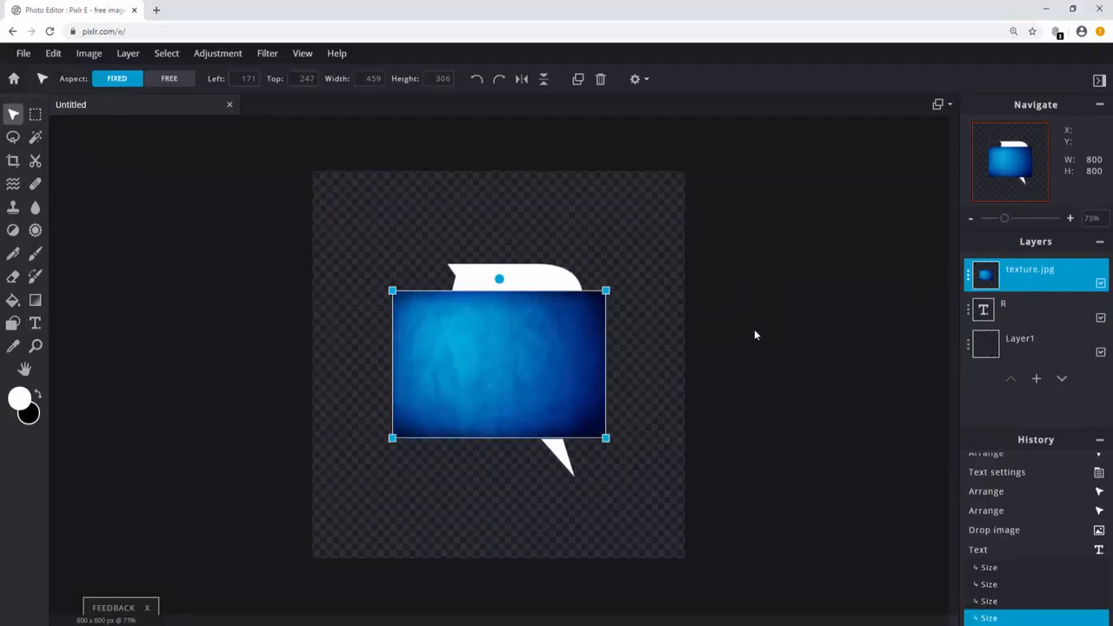
pyautogui.press('shift')
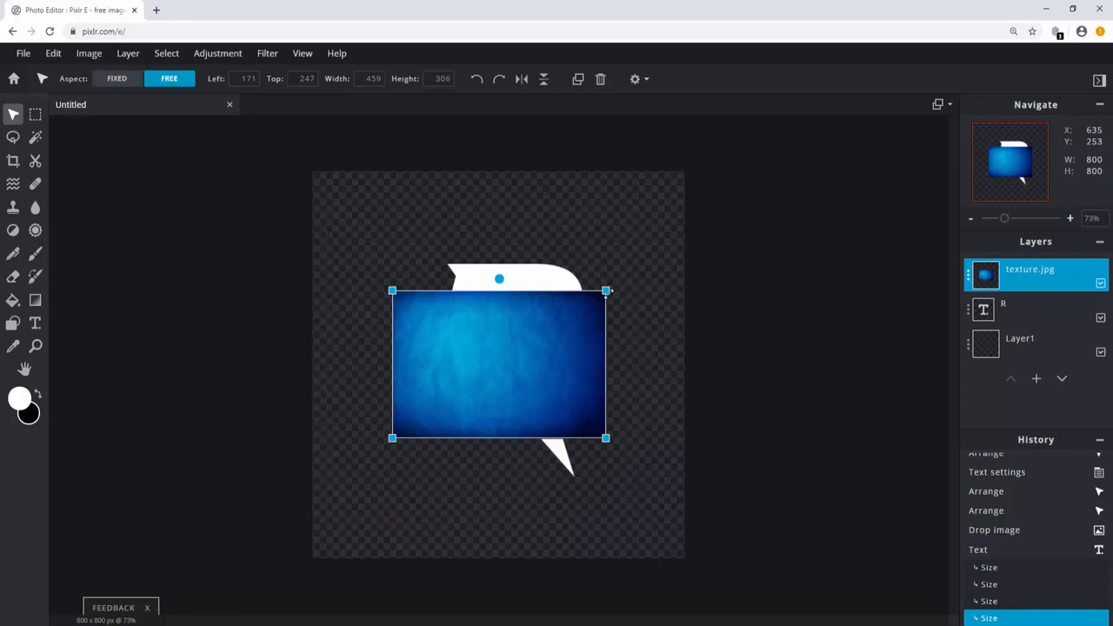
pyautogui.moveTo(605, 291); pyautogui.dragTo(754, 189)
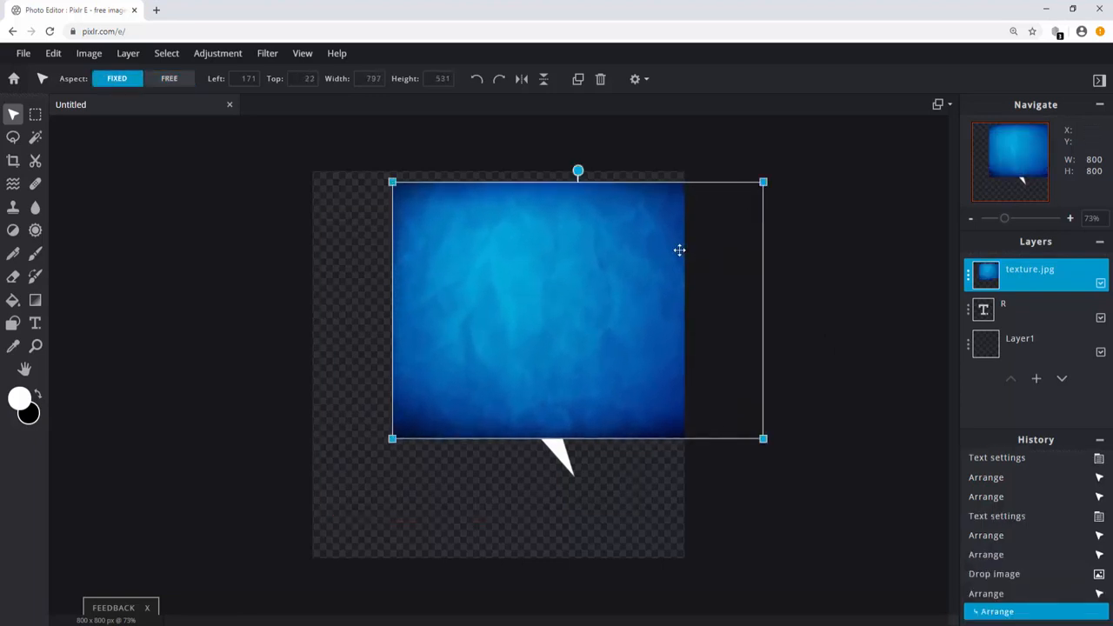
# - Centre the blue texture over the letter R and rotate it slightly clockwise
pyautogui.moveTo(664, 275); pyautogui.dragTo(598, 318)
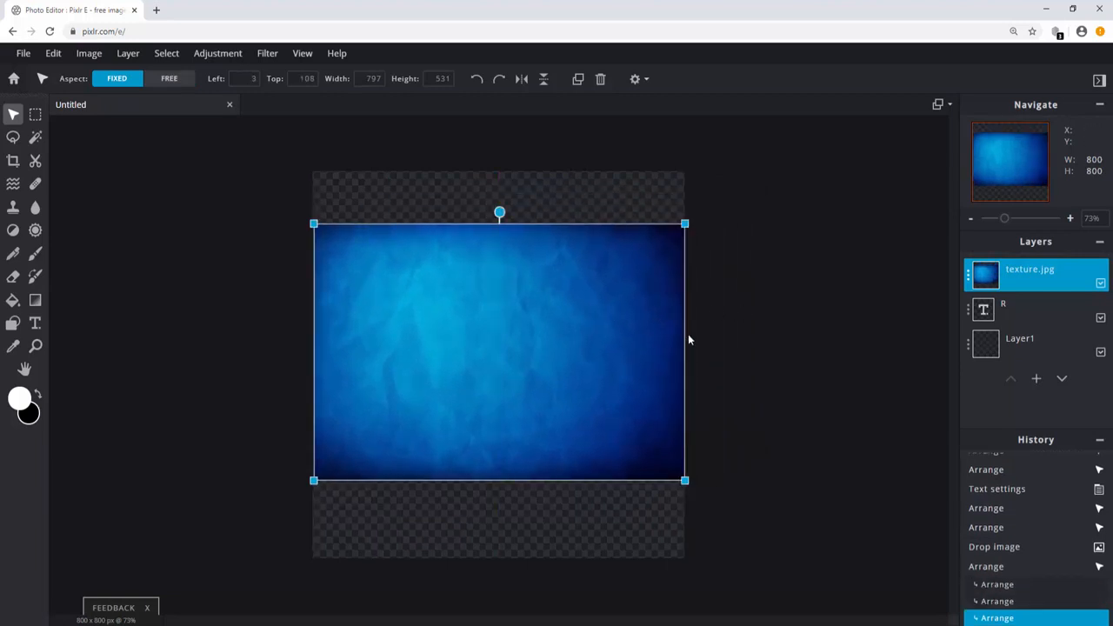
pyautogui.moveTo(500, 222); pyautogui.dragTo(526, 218)
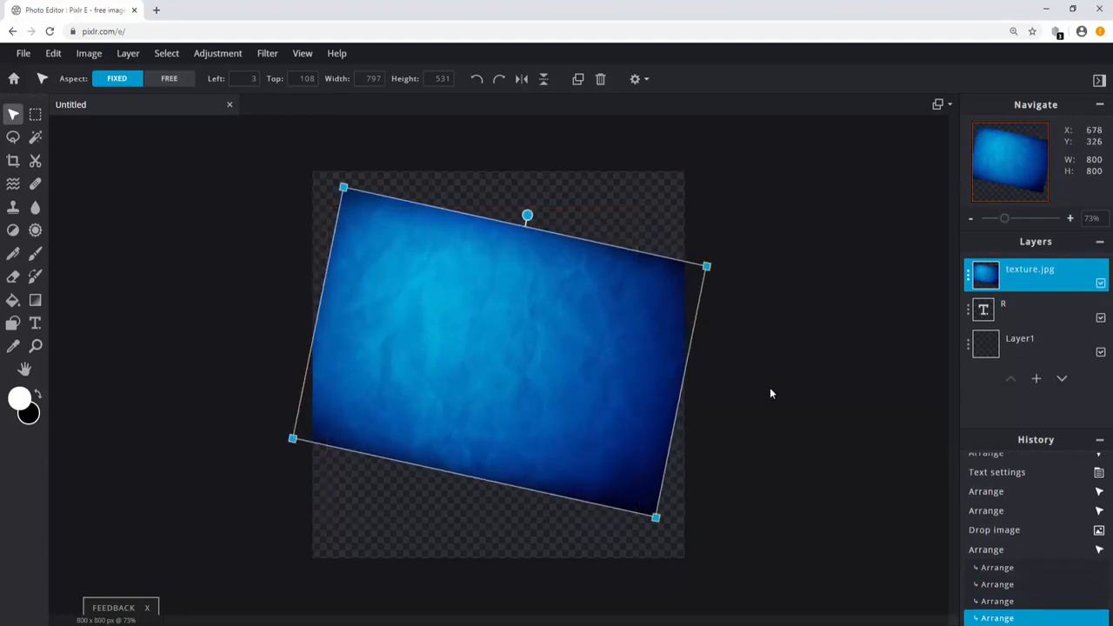
# - Select the letter's shape on the R text layer with the Wand and invert the selection
pyautogui.click(807, 404)
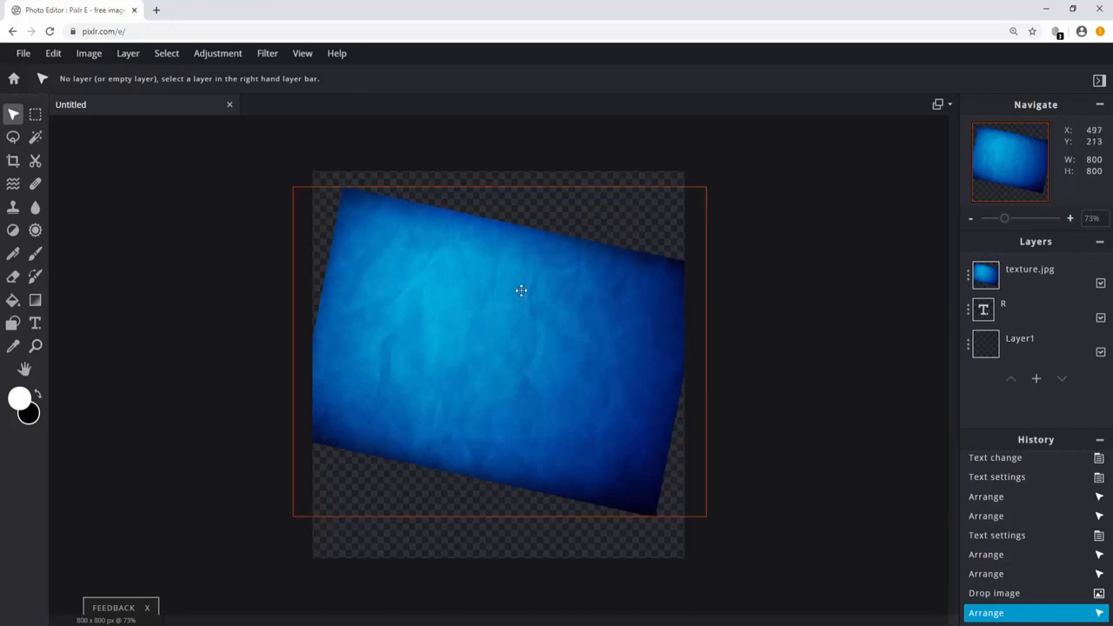
pyautogui.click(1006, 304)
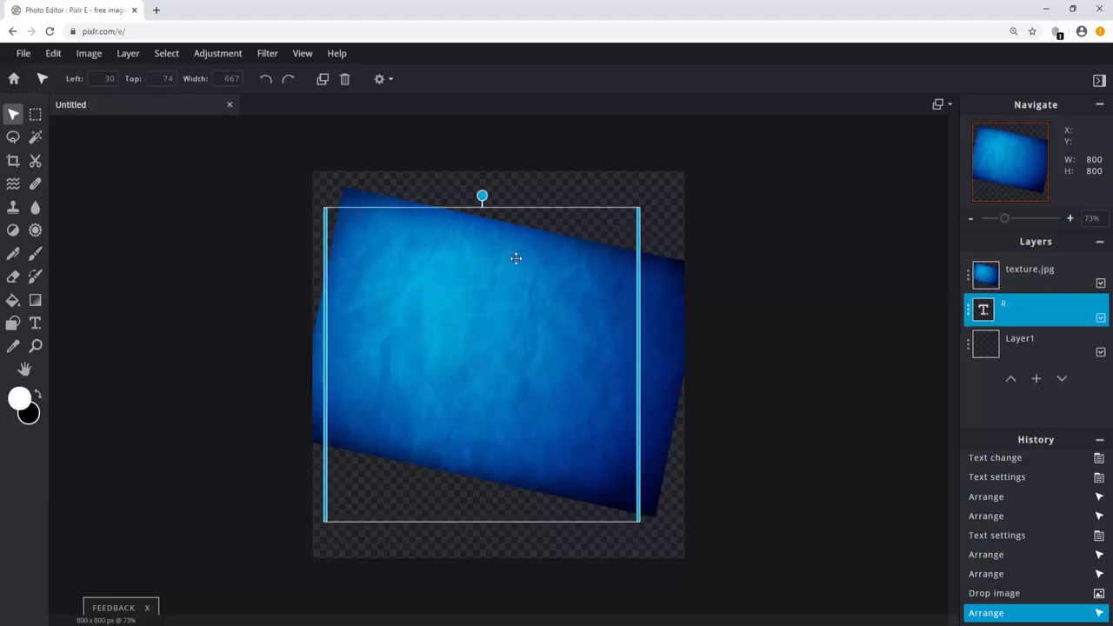
pyautogui.click(34, 138)
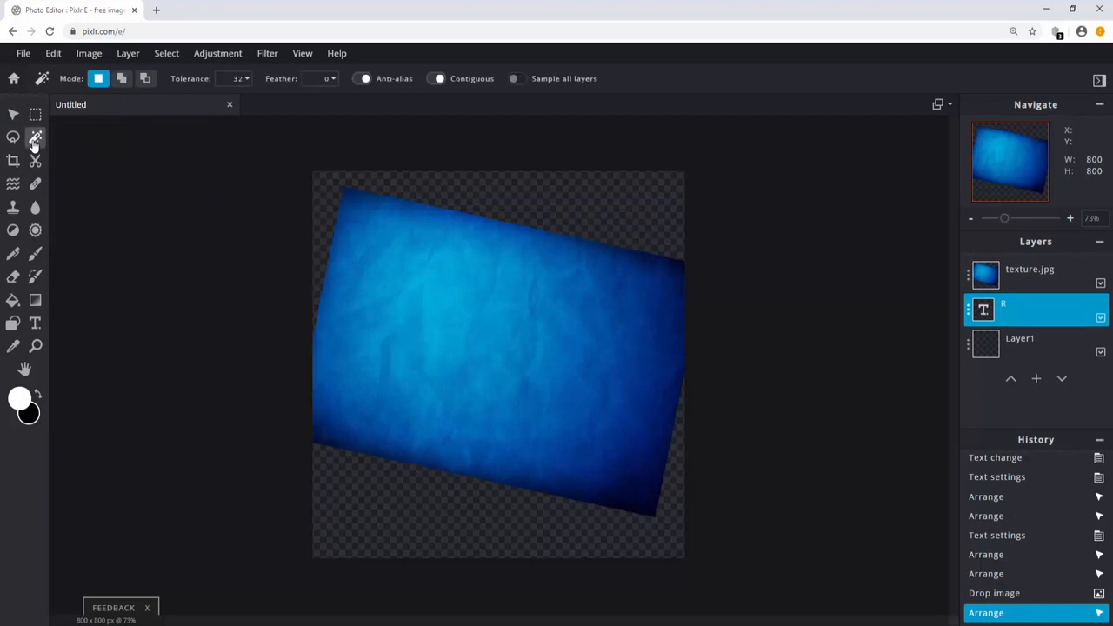
pyautogui.click(498, 336)
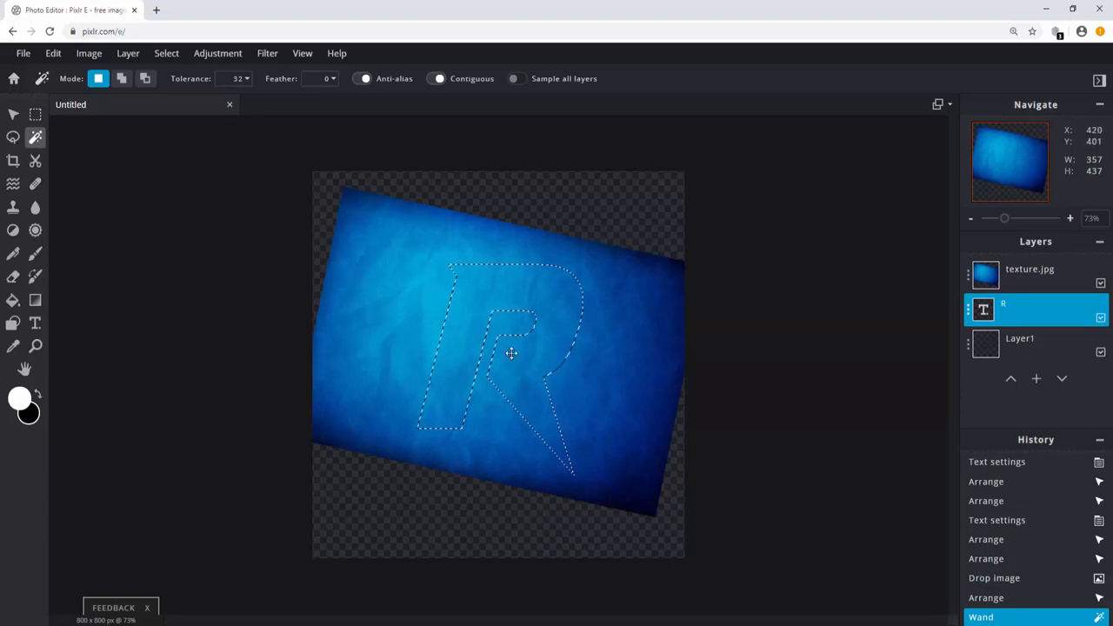
pyautogui.rightClick(556, 327)
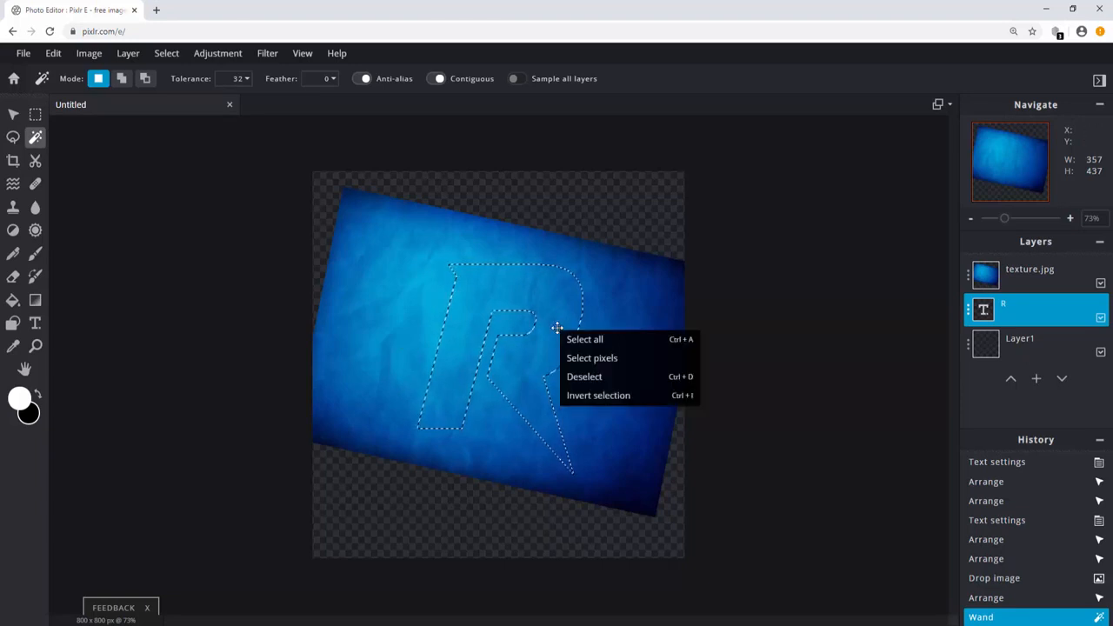
pyautogui.click(578, 397)
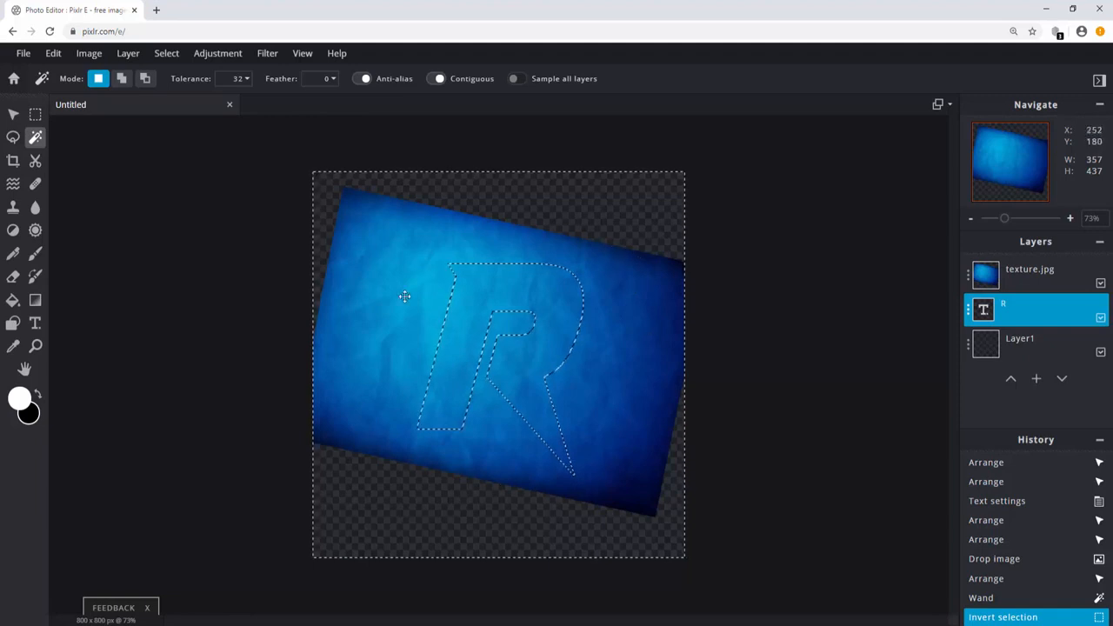
# - Clear the area outside the letter R from the texture.jpg layer, and remove the selection
pyautogui.click(1024, 281)
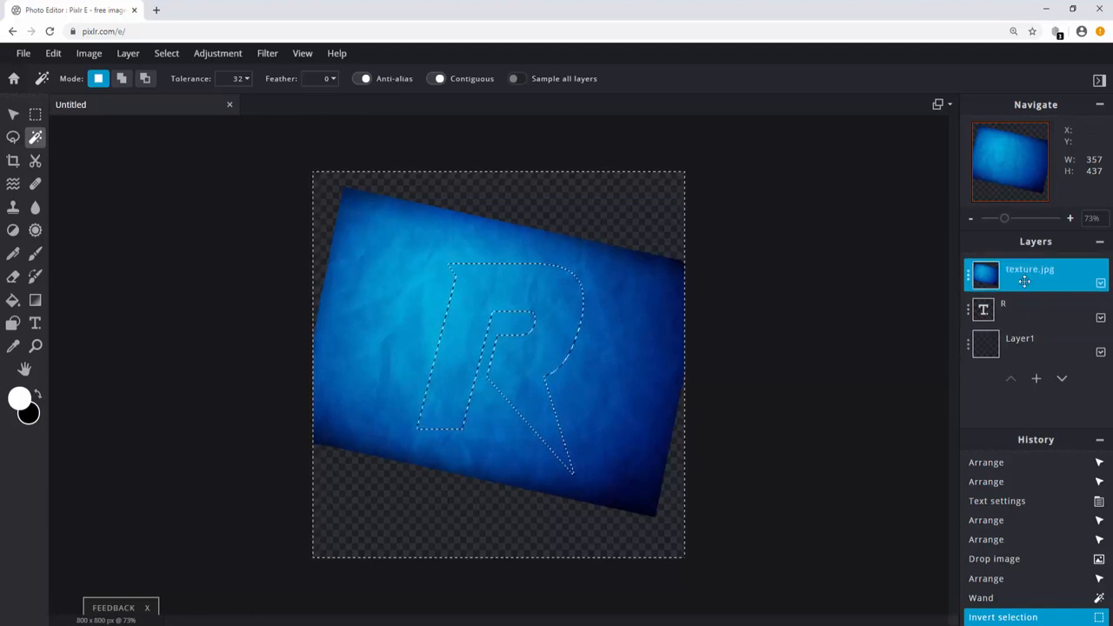
pyautogui.press('Delete')
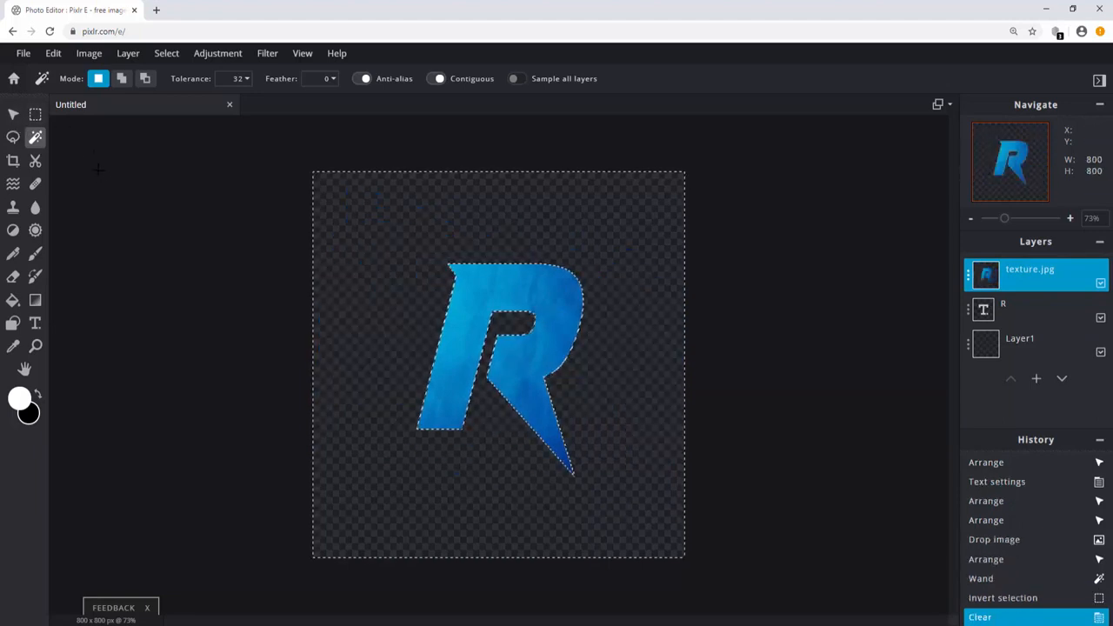
pyautogui.click(35, 114)
pyautogui.hotkey('ctrl', 'd')
pyautogui.click(13, 114)
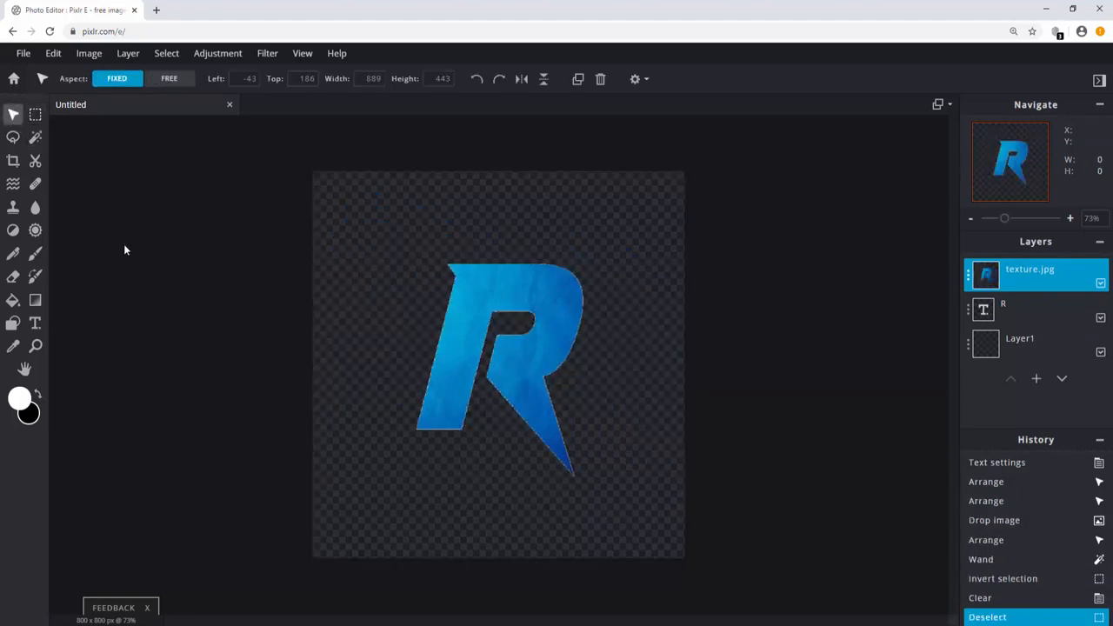
pyautogui.click(386, 375)
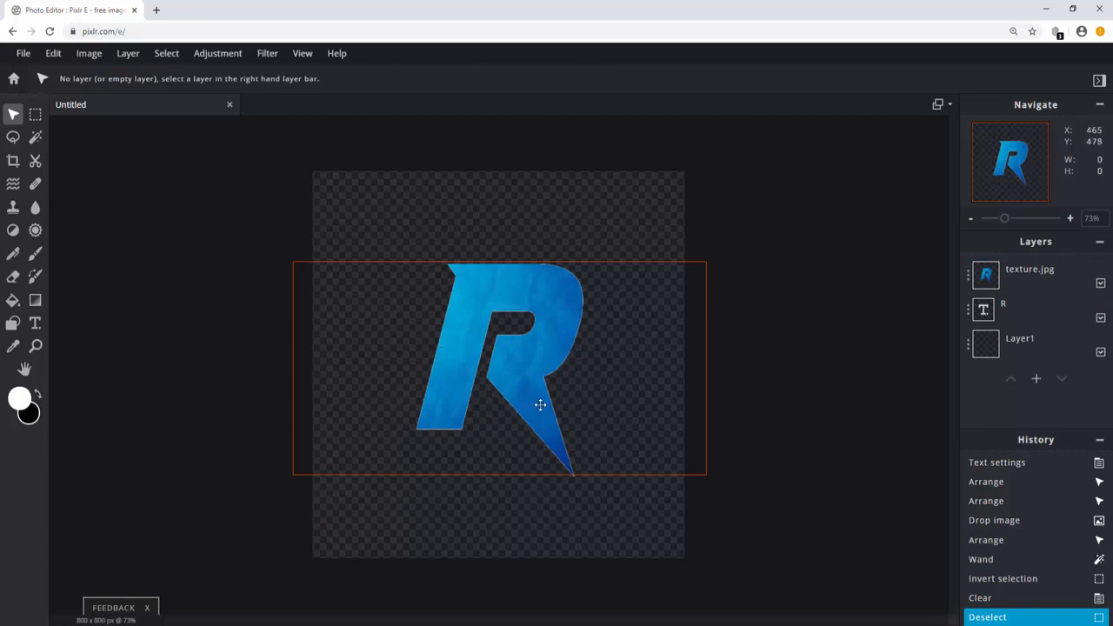
# - Check the edges of the textured letter up close, and delete the R text layer beneath it
pyautogui.scroll(2, 552, 418)
pyautogui.scroll(2, 570, 436)
pyautogui.scroll(1, 480, 305)
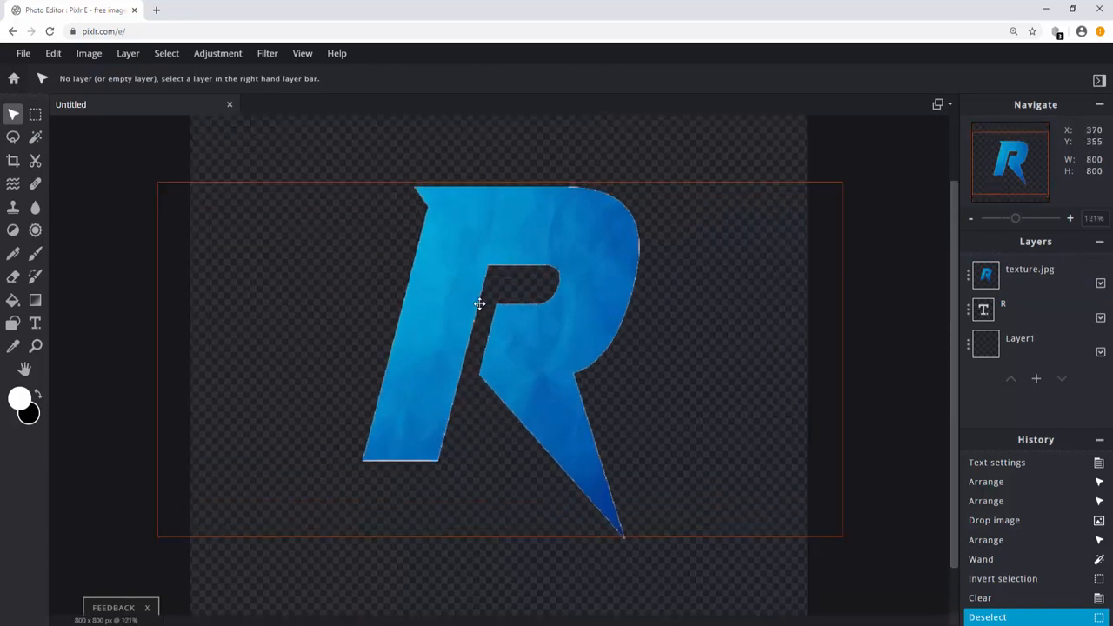
pyautogui.scroll(-2, 827, 425)
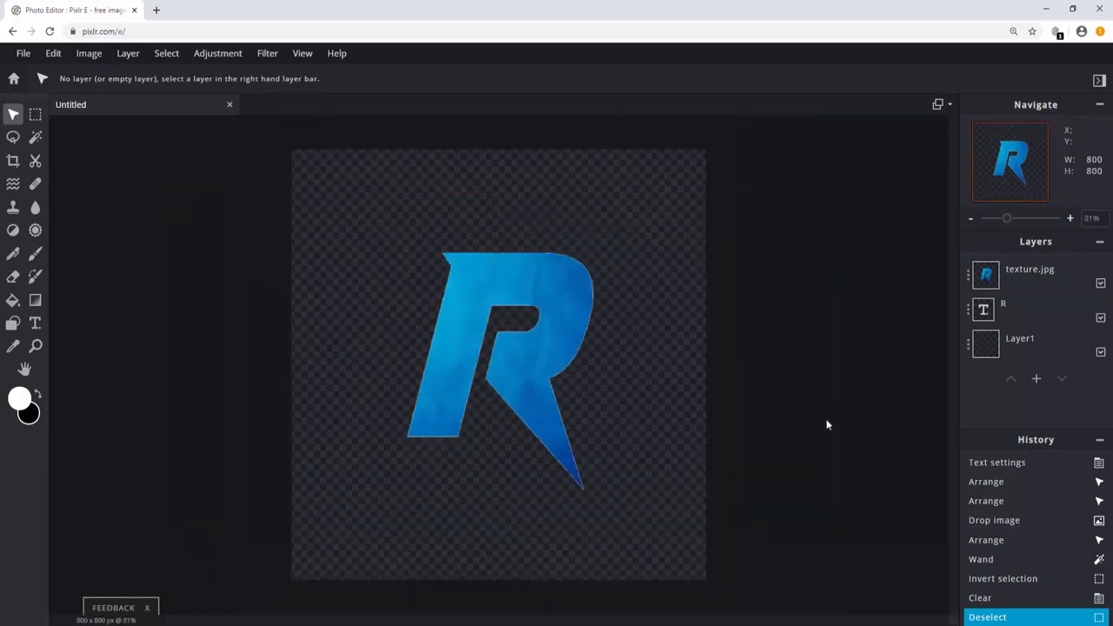
pyautogui.click(1001, 309)
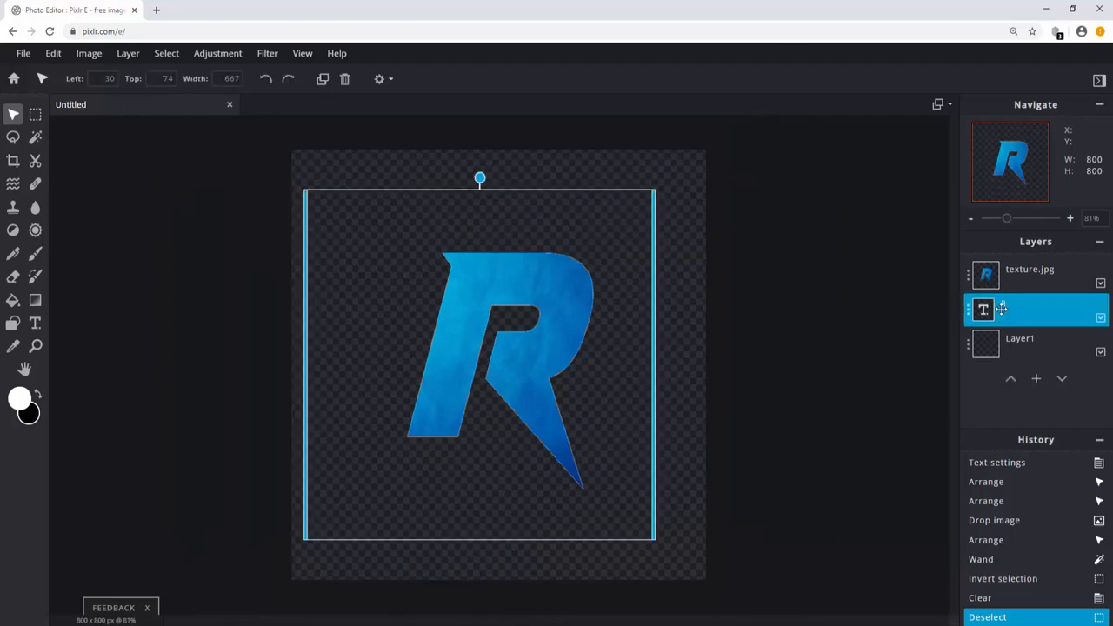
pyautogui.press('Delete')
pyautogui.scroll(3, 518, 343)
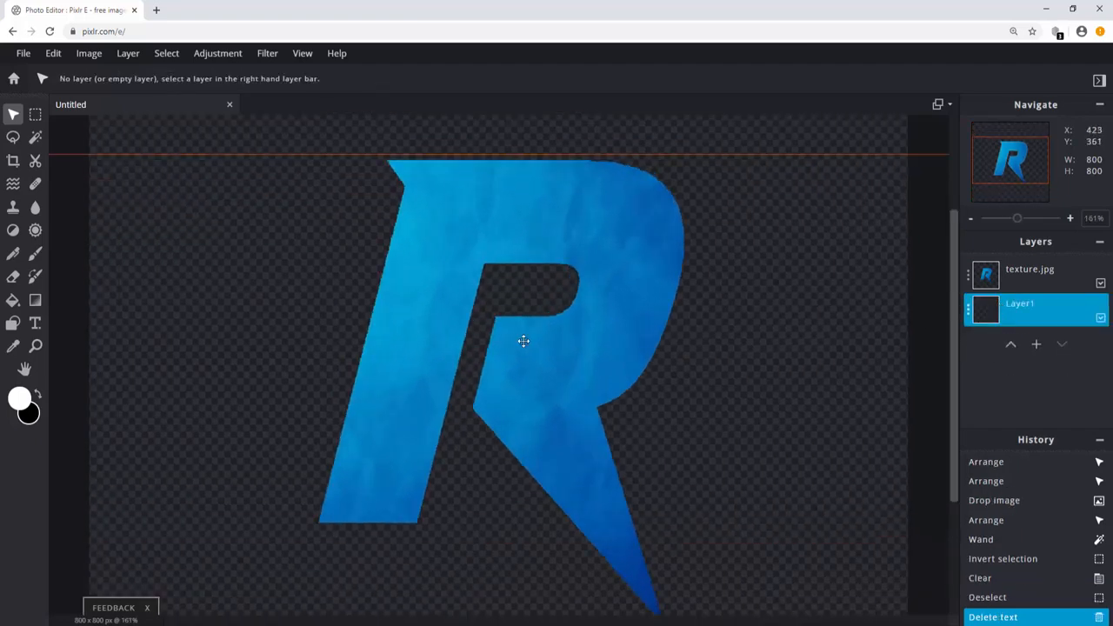
pyautogui.scroll(-3, 524, 341)
# - Search Google Images for "galaxy backround" in a new browser tab, preview the purple WallpaperTAG galaxy image and save it
pyautogui.hotkey('ctrl', 't')
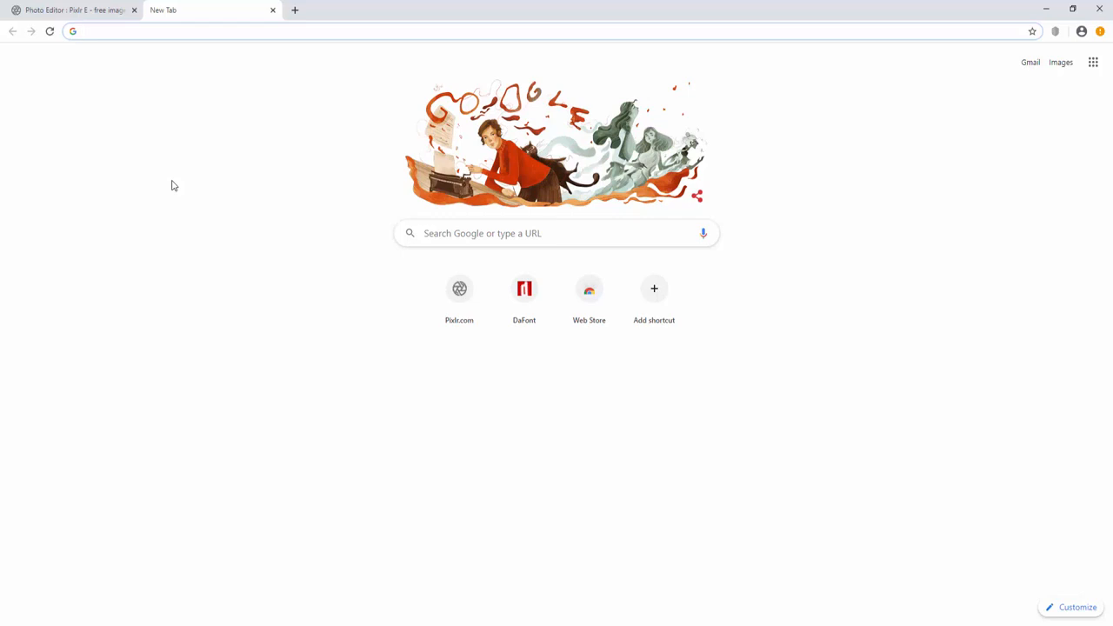
pyautogui.write('galaxy ')
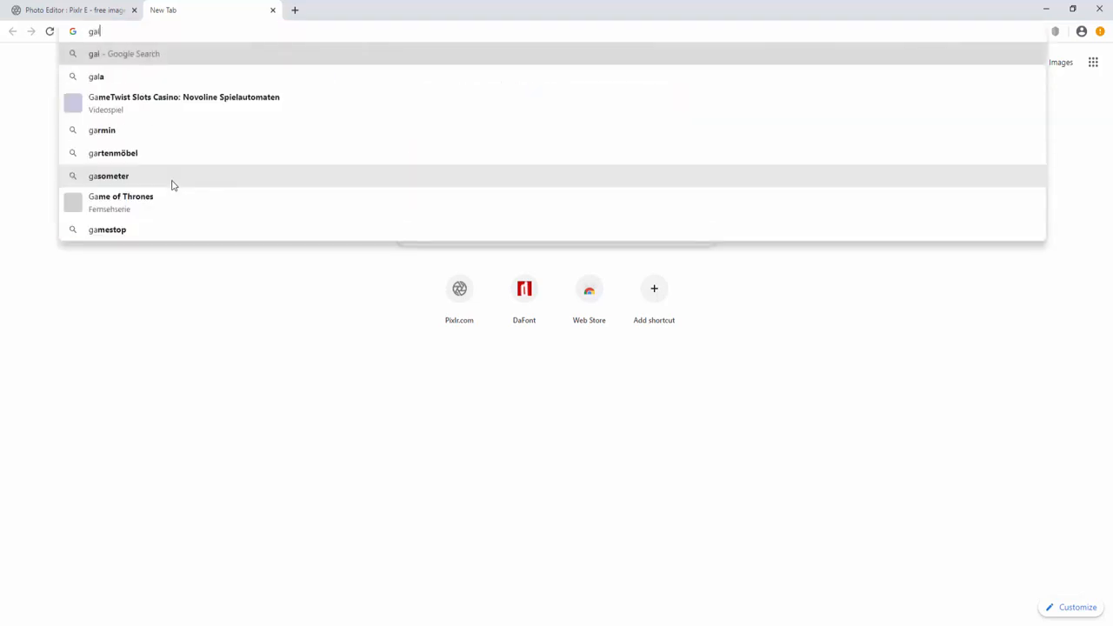
pyautogui.write('backround')
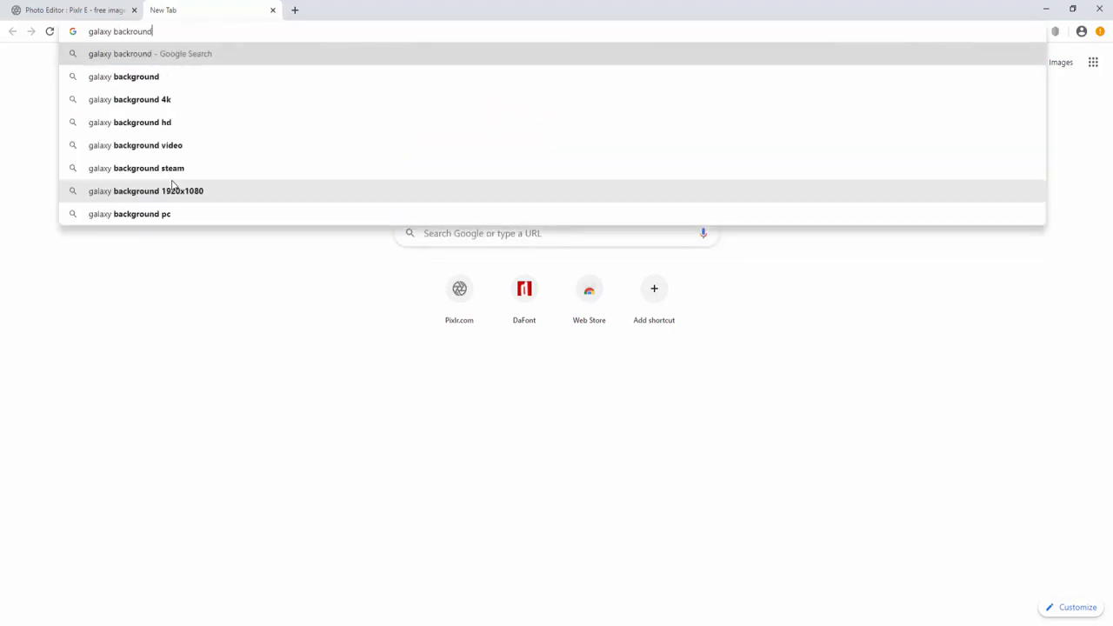
pyautogui.press('Return')
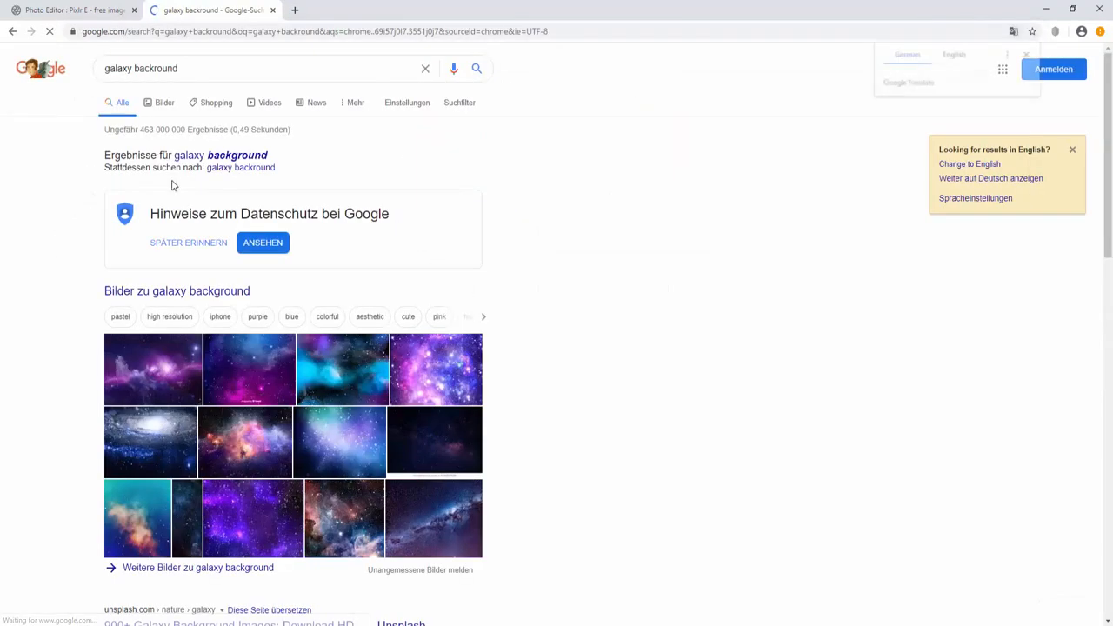
pyautogui.click(170, 104)
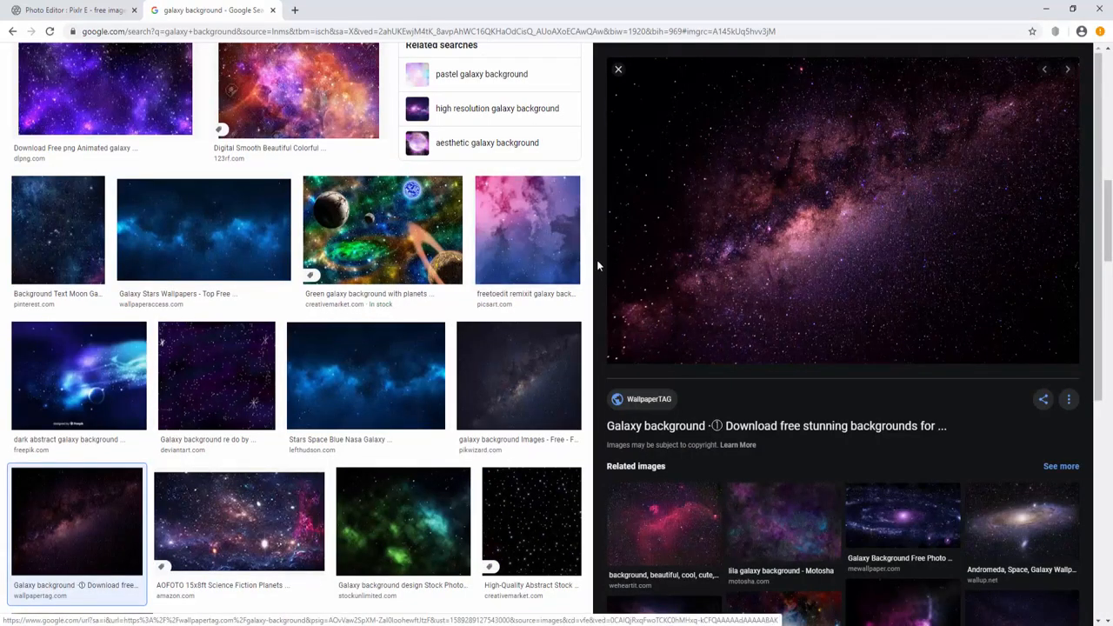
pyautogui.rightClick(638, 243)
pyautogui.click(669, 350)
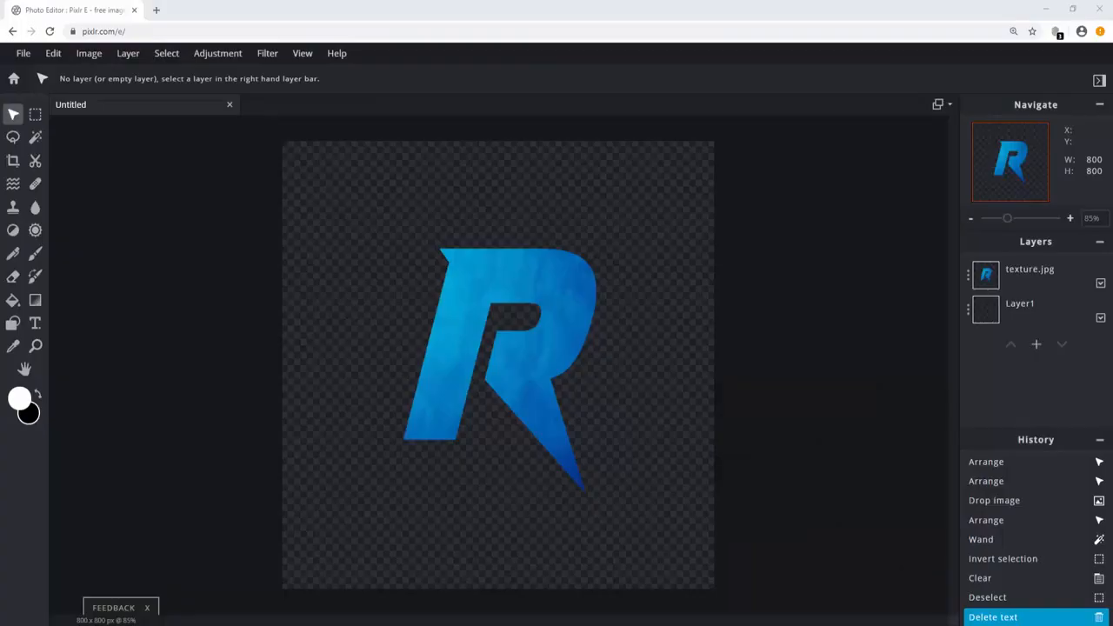
# - Add Galaxy.jpg to the current document as a new layer and place it below the texture.jpg layer
pyautogui.moveTo(1112, 286); pyautogui.dragTo(614, 310)
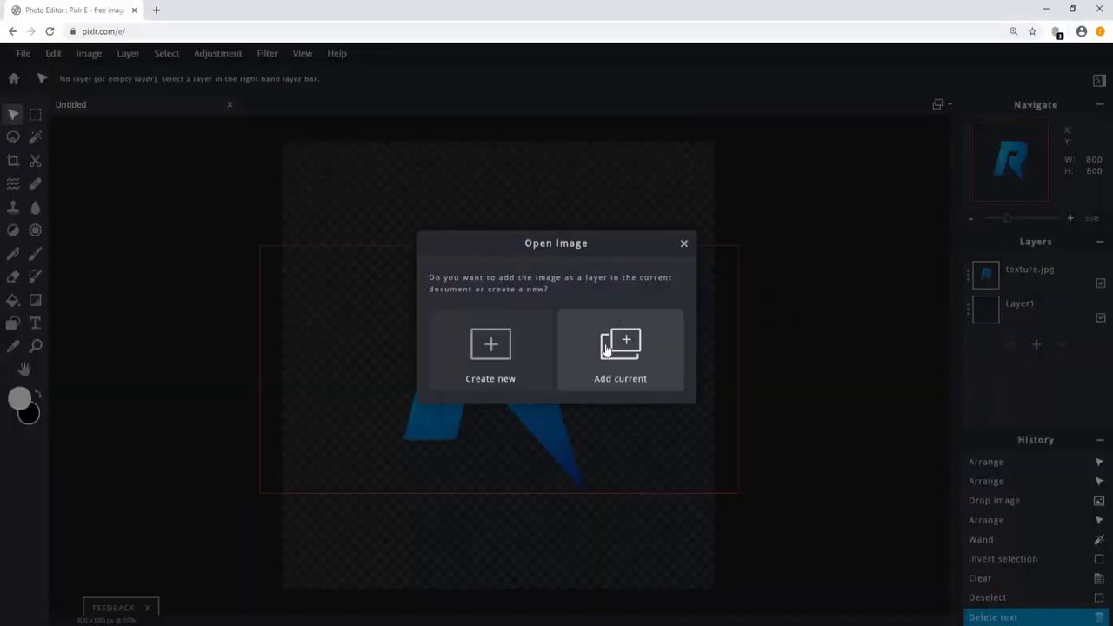
pyautogui.click(607, 350)
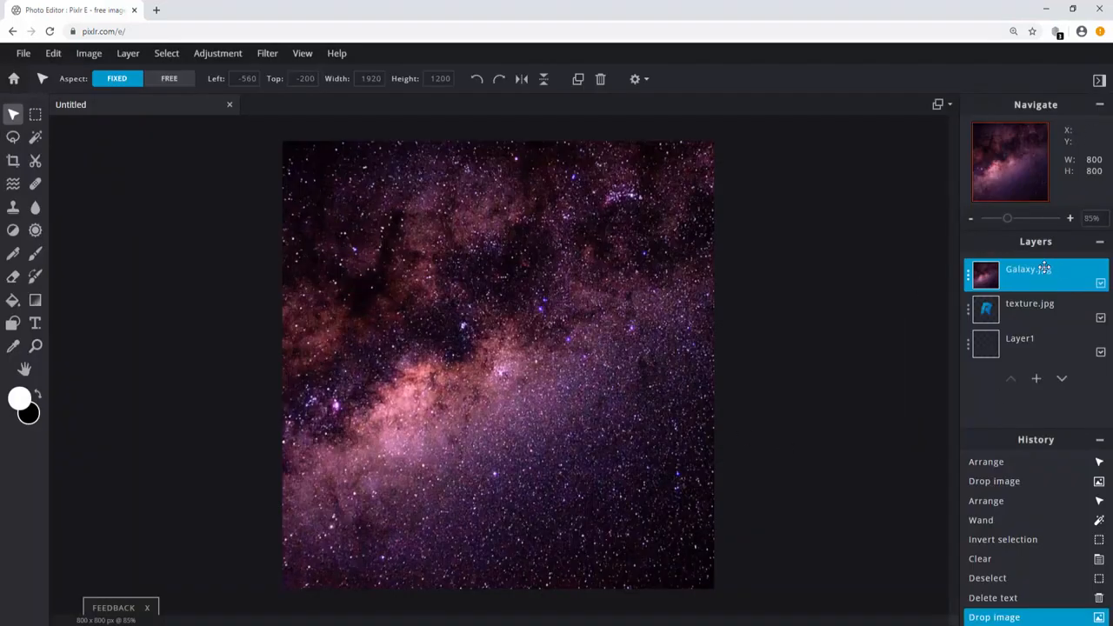
pyautogui.moveTo(1027, 272); pyautogui.dragTo(1031, 321)
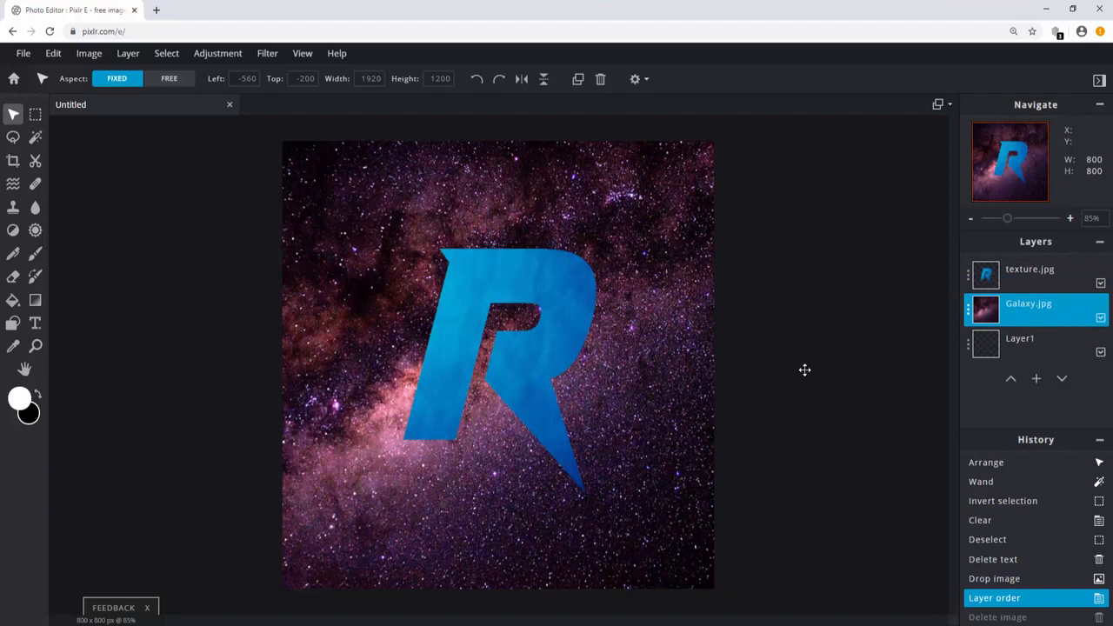
# - Delete the empty Layer1 beneath the galaxy background
pyautogui.click(1018, 339)
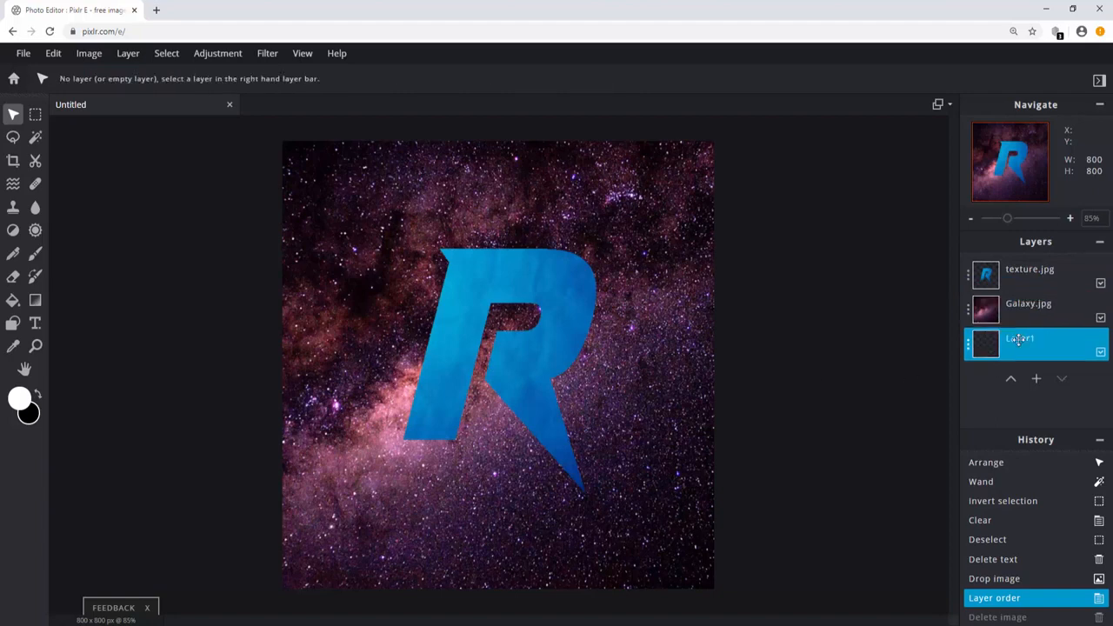
pyautogui.press('Delete')
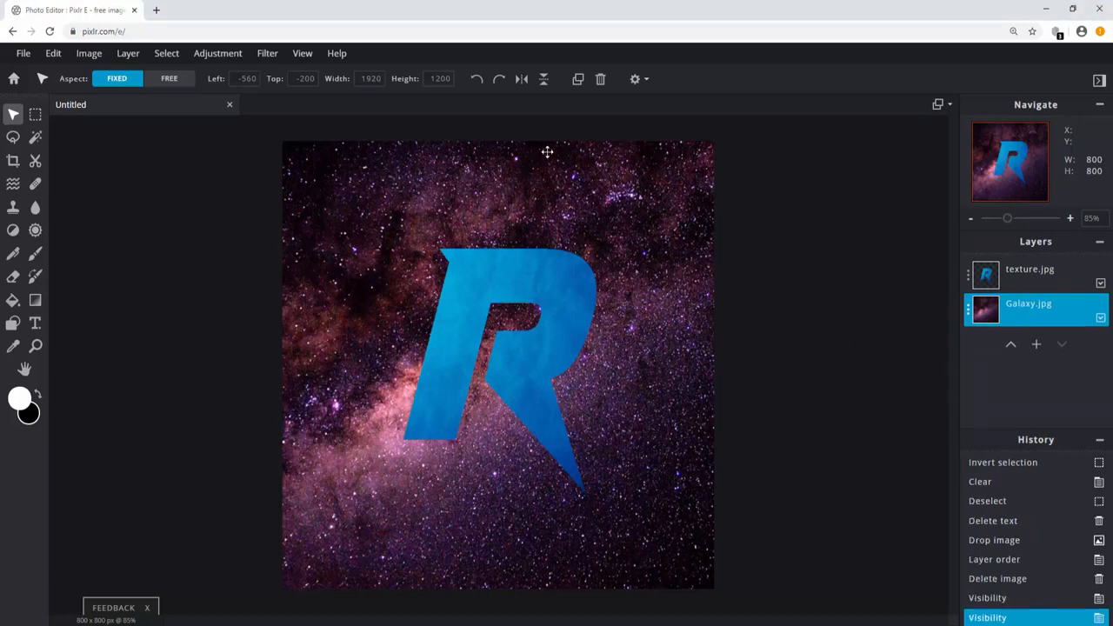
# - Colorize the Galaxy.jpg layer with the Hue & saturation adjustment, using saturation 50 and hue 27
pyautogui.click(218, 54)
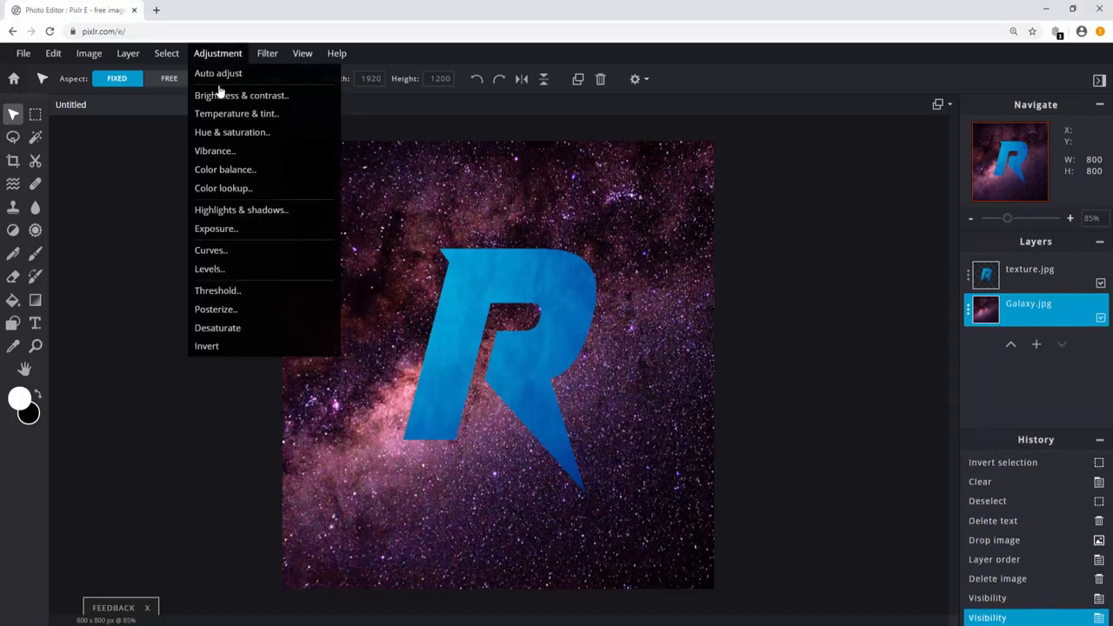
pyautogui.click(228, 132)
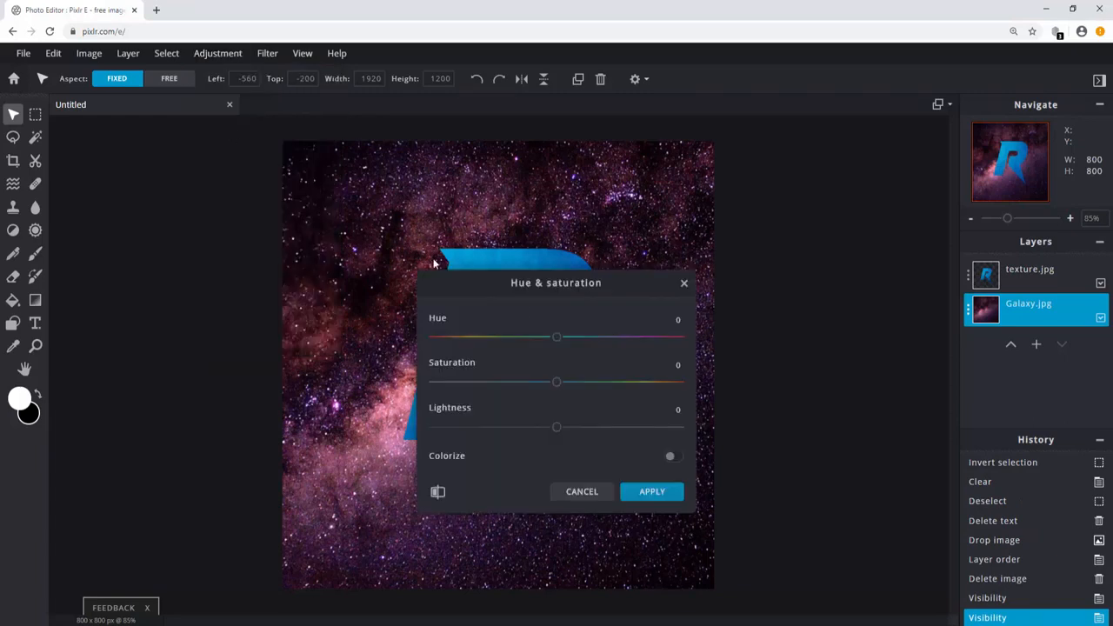
pyautogui.moveTo(513, 287); pyautogui.dragTo(761, 190)
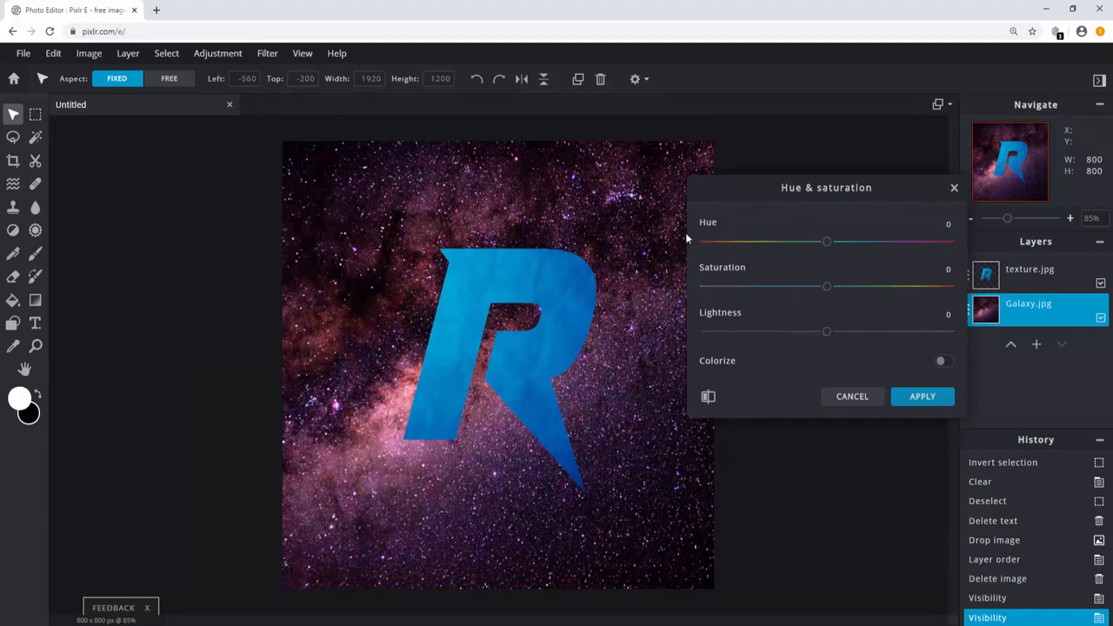
pyautogui.click(945, 363)
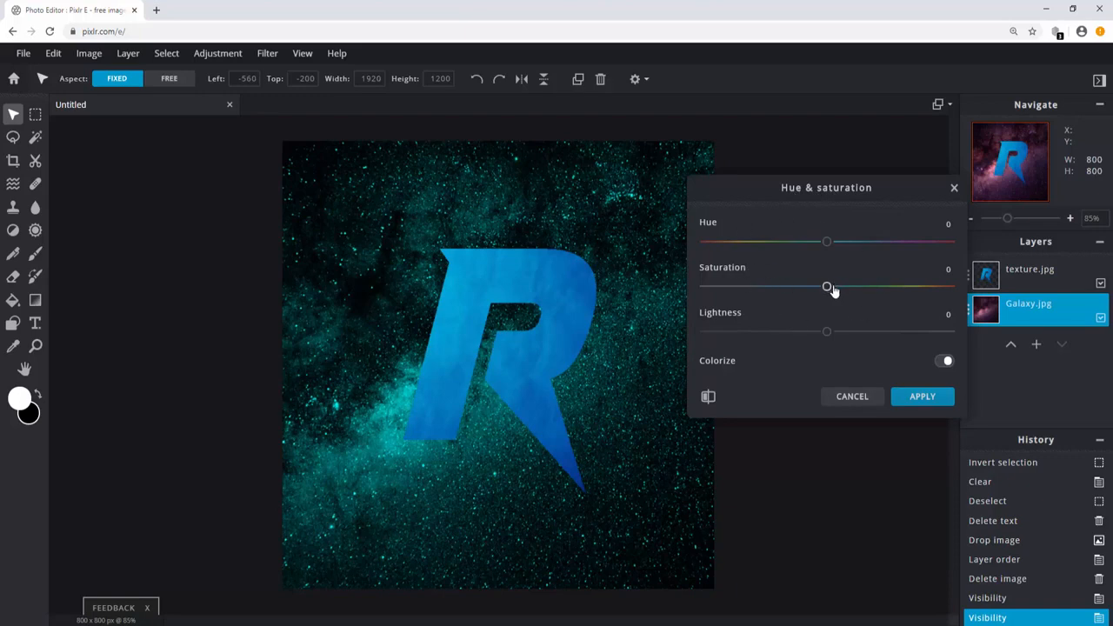
pyautogui.moveTo(832, 290); pyautogui.dragTo(889, 291)
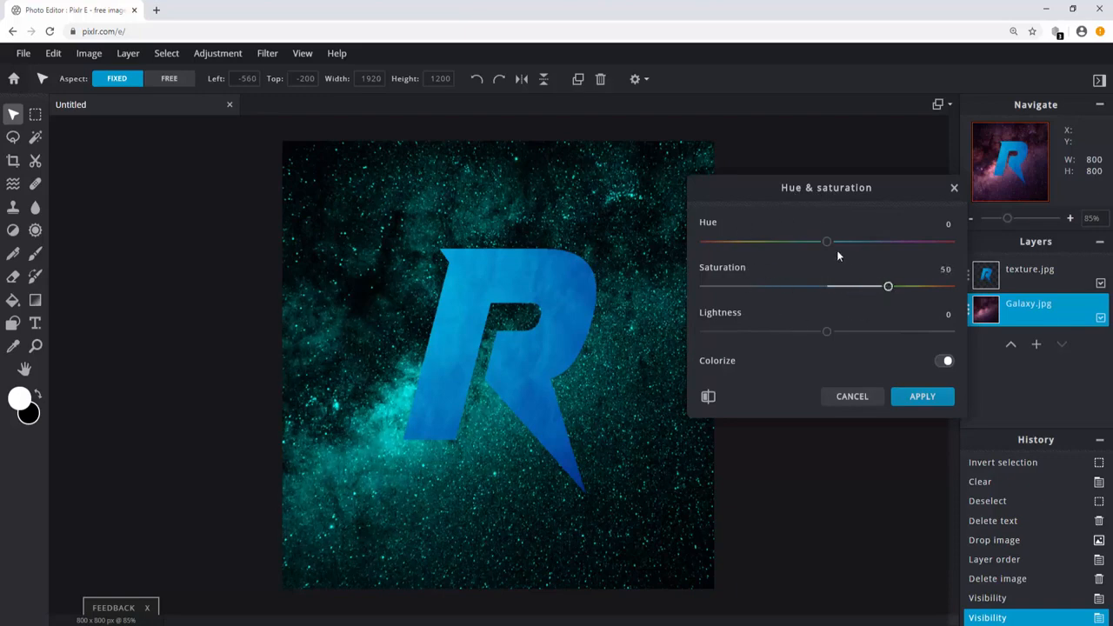
pyautogui.moveTo(828, 246)
pyautogui.mouseDown()
pyautogui.moveTo(810, 247)
pyautogui.moveTo(846, 248)
pyautogui.mouseUp()
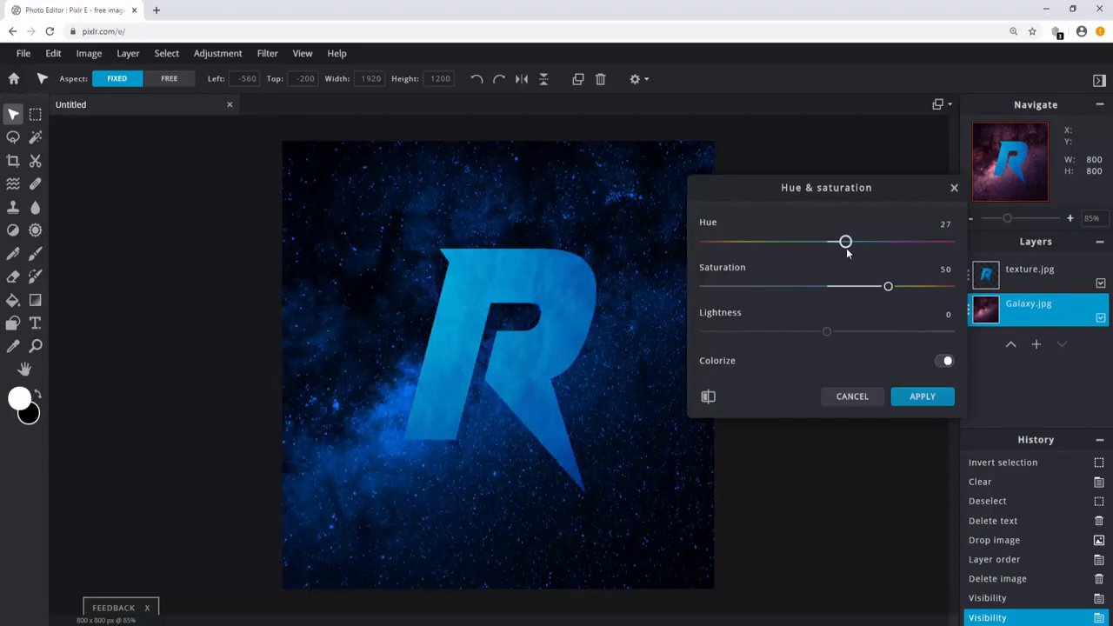
# - Set the galaxy's saturation to 100, lightness to -2 and hue to a magenta of about 120, and apply the adjustment
pyautogui.moveTo(887, 287); pyautogui.dragTo(911, 289)
pyautogui.moveTo(845, 244); pyautogui.dragTo(950, 286)
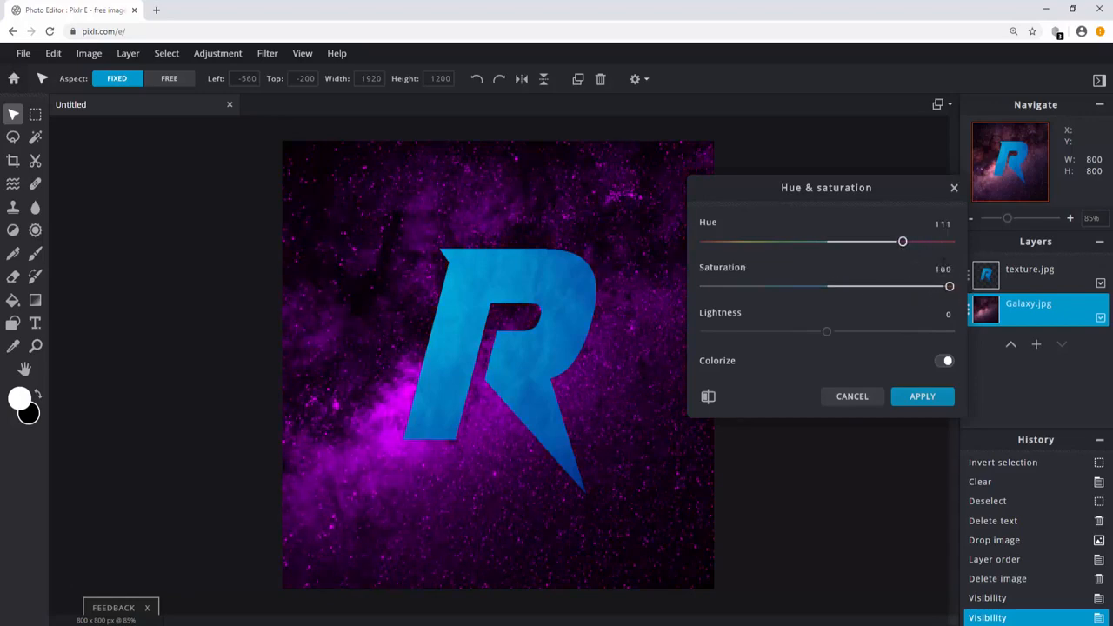
pyautogui.moveTo(903, 247)
pyautogui.mouseDown()
pyautogui.moveTo(913, 244)
pyautogui.moveTo(910, 256)
pyautogui.mouseUp()
pyautogui.moveTo(835, 331)
pyautogui.mouseDown()
pyautogui.moveTo(812, 330)
pyautogui.moveTo(824, 337)
pyautogui.mouseUp()
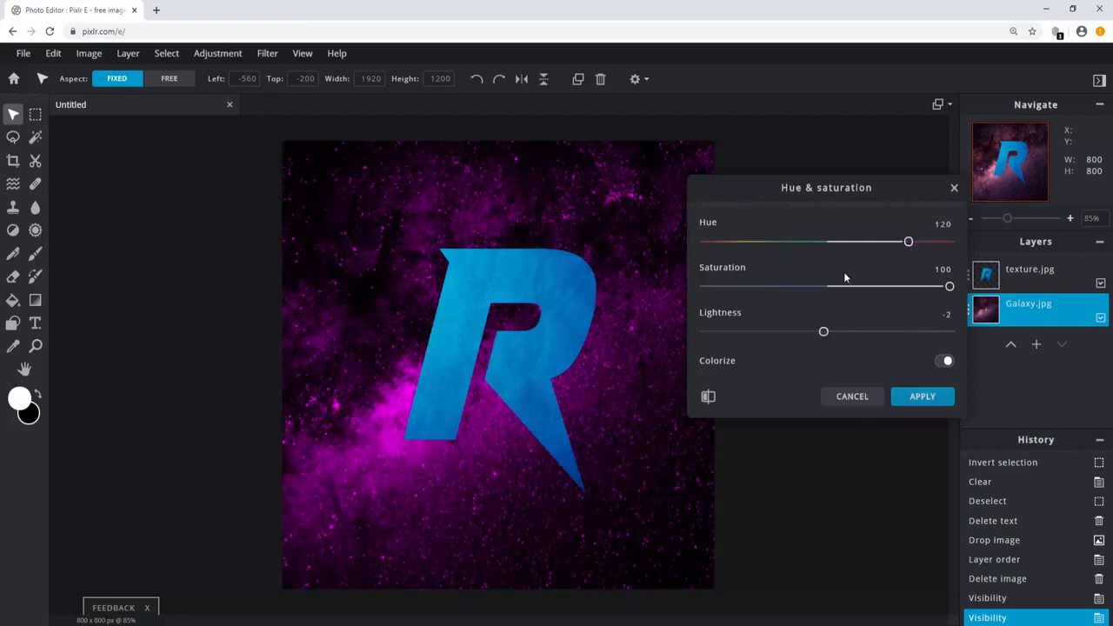
pyautogui.moveTo(908, 249); pyautogui.dragTo(908, 249)
pyautogui.click(923, 398)
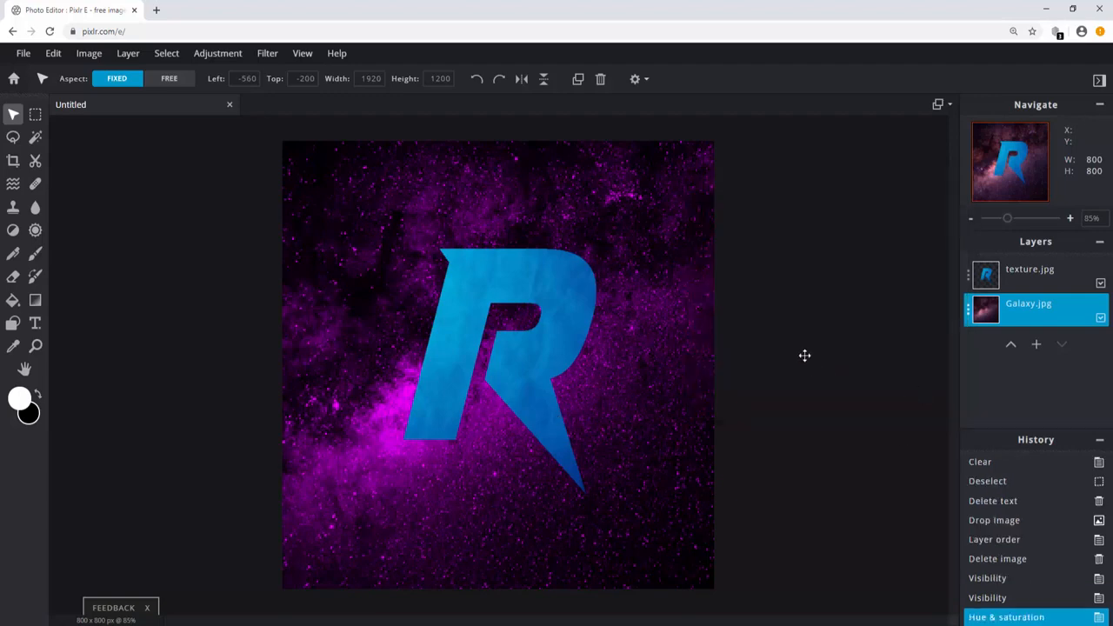
# - Start a Drop shadow on the texture.jpg letter with opacity 100, blur about 52 px, offset x about 42 px and offset y 25 px
pyautogui.click(493, 336)
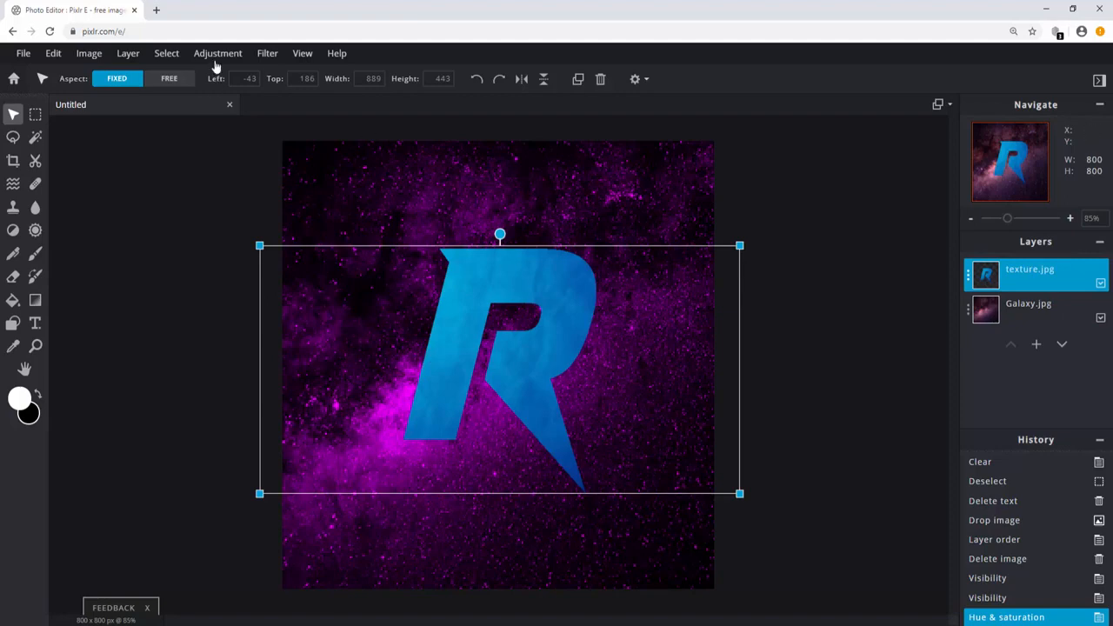
pyautogui.click(266, 55)
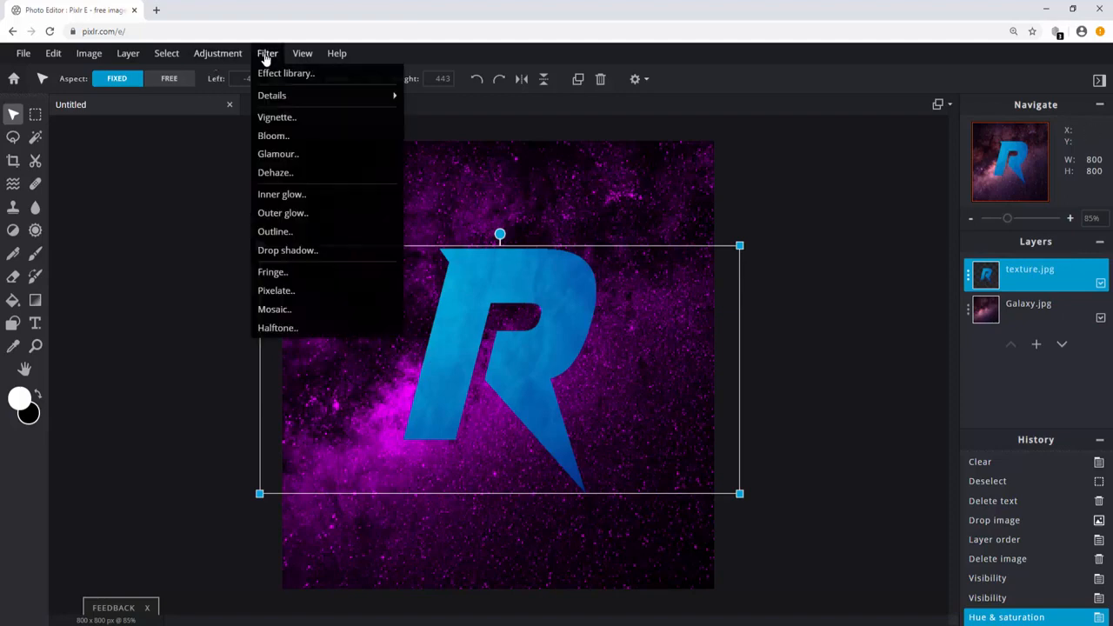
pyautogui.click(288, 250)
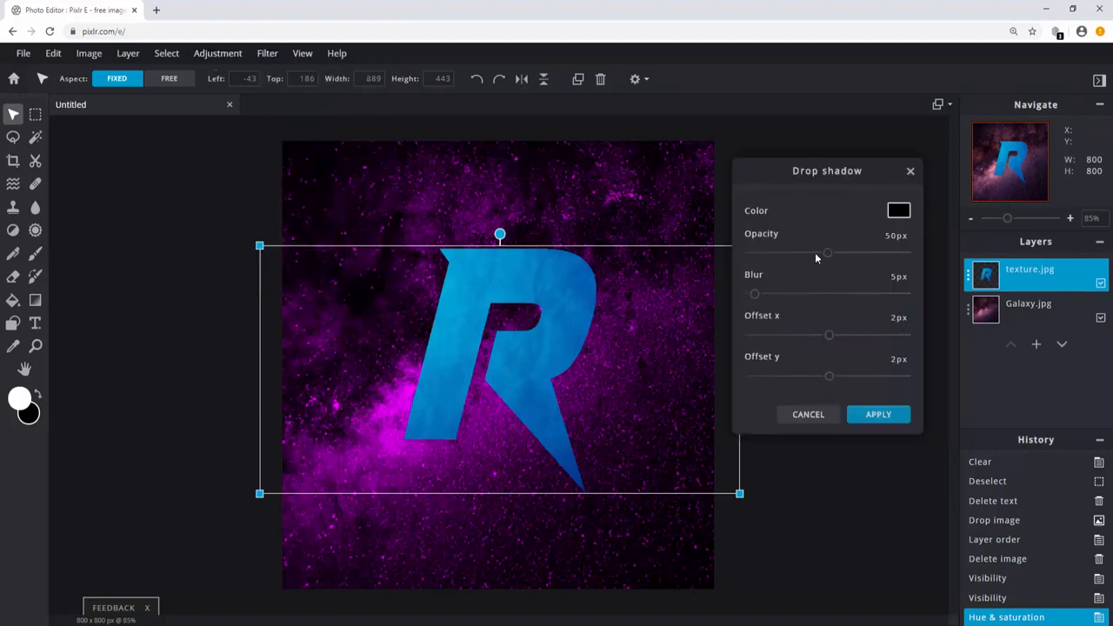
pyautogui.moveTo(828, 253)
pyautogui.mouseDown()
pyautogui.moveTo(868, 255)
pyautogui.moveTo(828, 257)
pyautogui.mouseUp()
pyautogui.moveTo(754, 296); pyautogui.dragTo(794, 300)
pyautogui.moveTo(828, 335); pyautogui.dragTo(847, 333)
pyautogui.moveTo(828, 252); pyautogui.dragTo(929, 261)
pyautogui.moveTo(867, 376); pyautogui.dragTo(847, 375)
pyautogui.moveTo(844, 335); pyautogui.dragTo(860, 335)
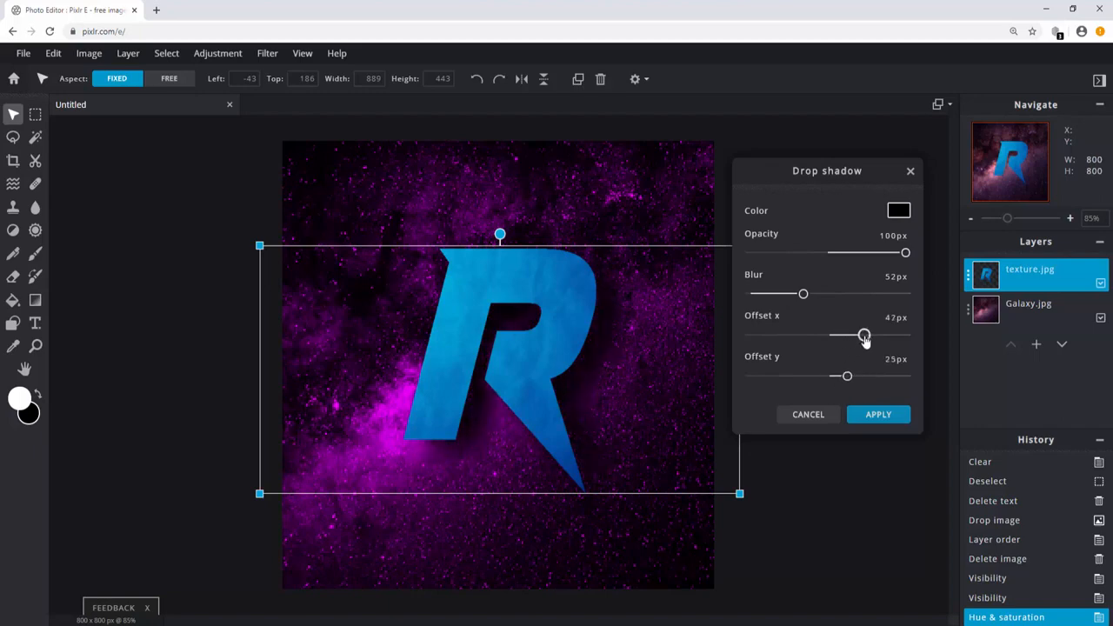
# - Reduce the letter's shadow blur to slightly under 37 px, set offset x to 40 px and offset y to 38 px, and apply the filter
pyautogui.moveTo(803, 294); pyautogui.dragTo(791, 317)
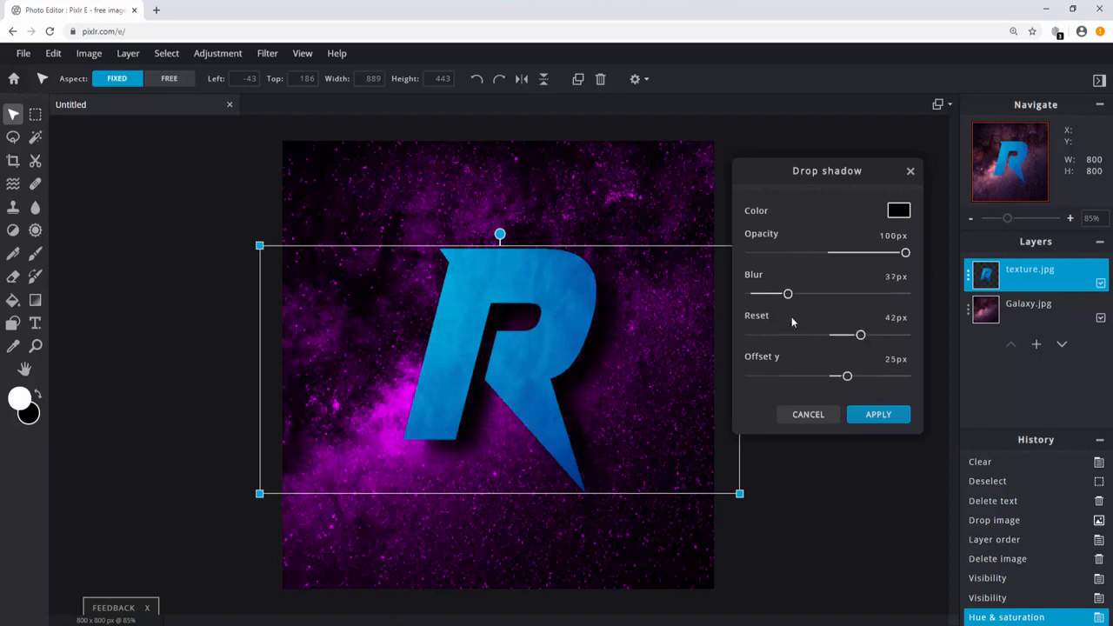
pyautogui.moveTo(861, 334)
pyautogui.mouseDown()
pyautogui.moveTo(874, 335)
pyautogui.moveTo(859, 335)
pyautogui.mouseUp()
pyautogui.moveTo(847, 375); pyautogui.dragTo(857, 375)
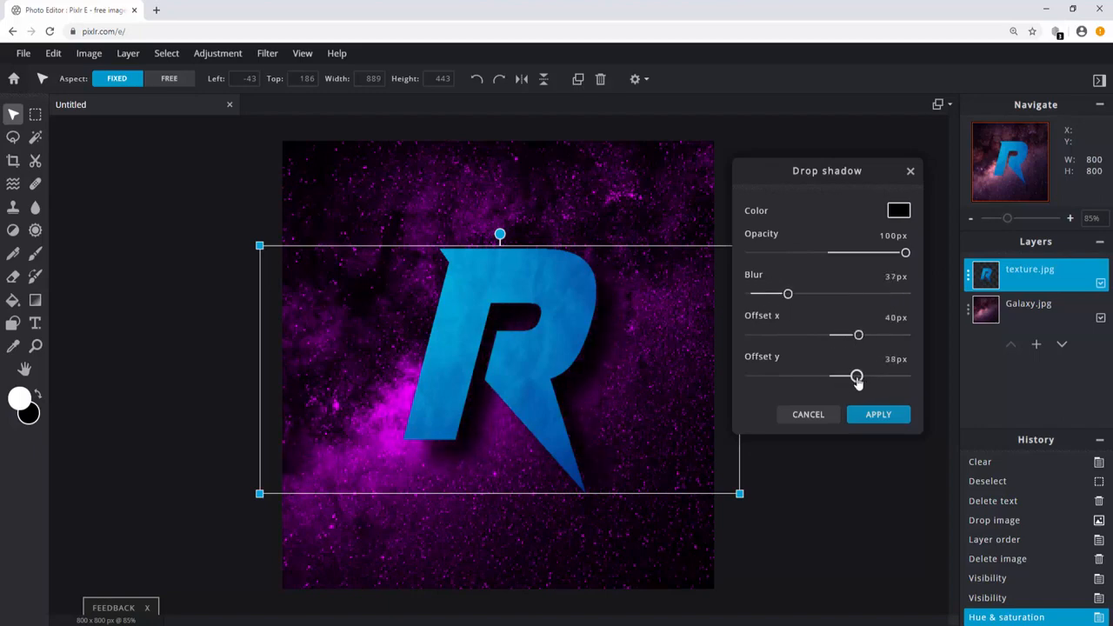
pyautogui.moveTo(788, 294)
pyautogui.mouseDown()
pyautogui.moveTo(775, 294)
pyautogui.moveTo(785, 296)
pyautogui.mouseUp()
pyautogui.click(882, 421)
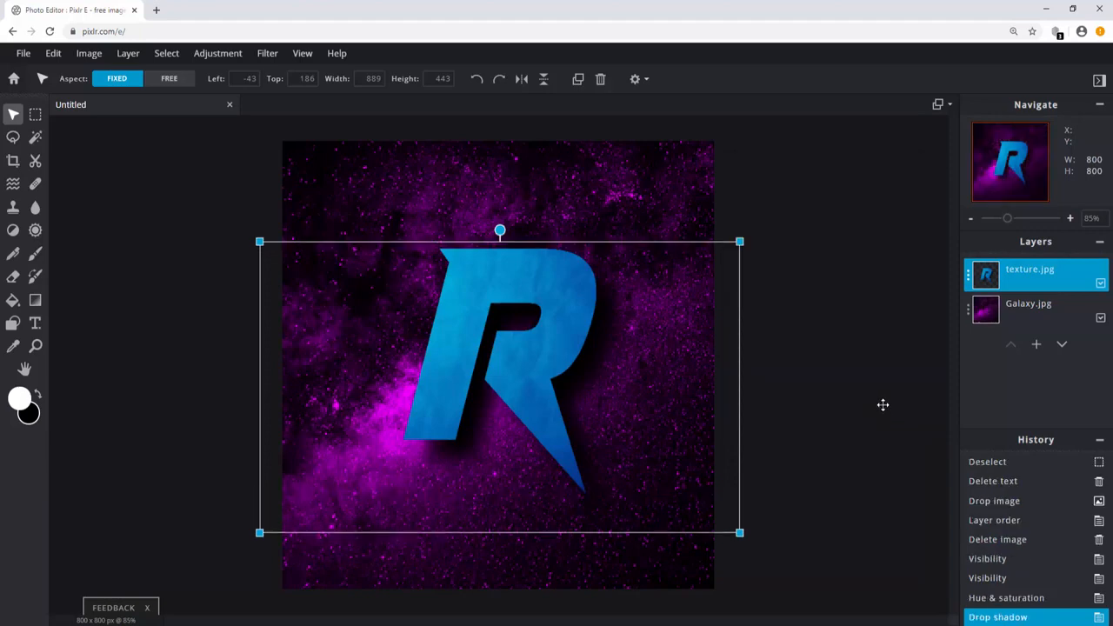
# - Start a Stroke / Outline on the letter layer with size 6 and the colour black, #000000
pyautogui.click(270, 55)
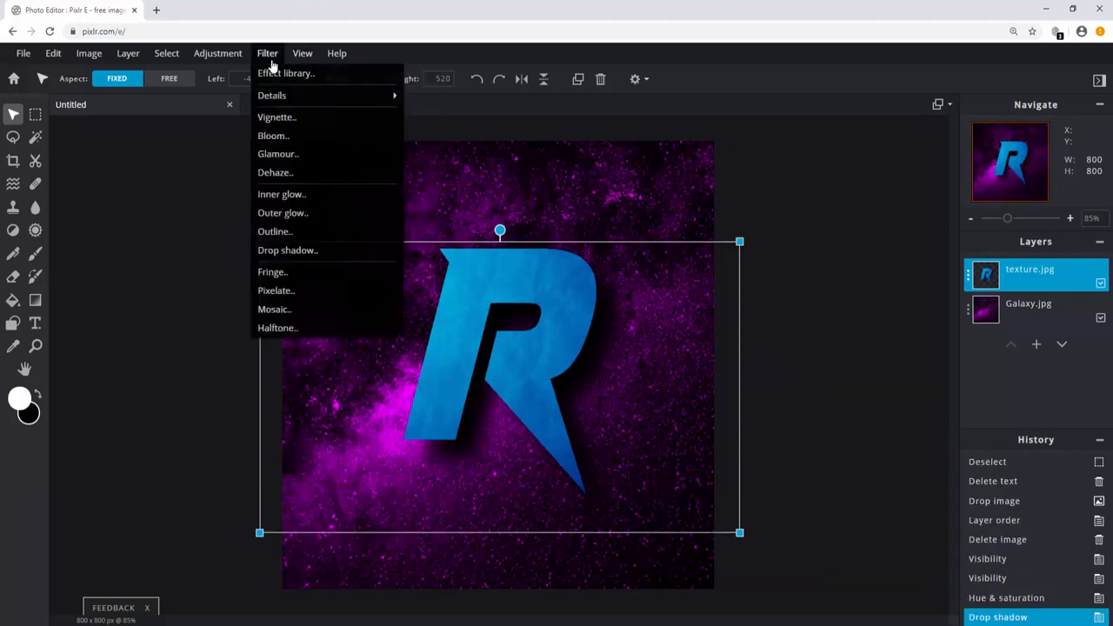
pyautogui.click(313, 233)
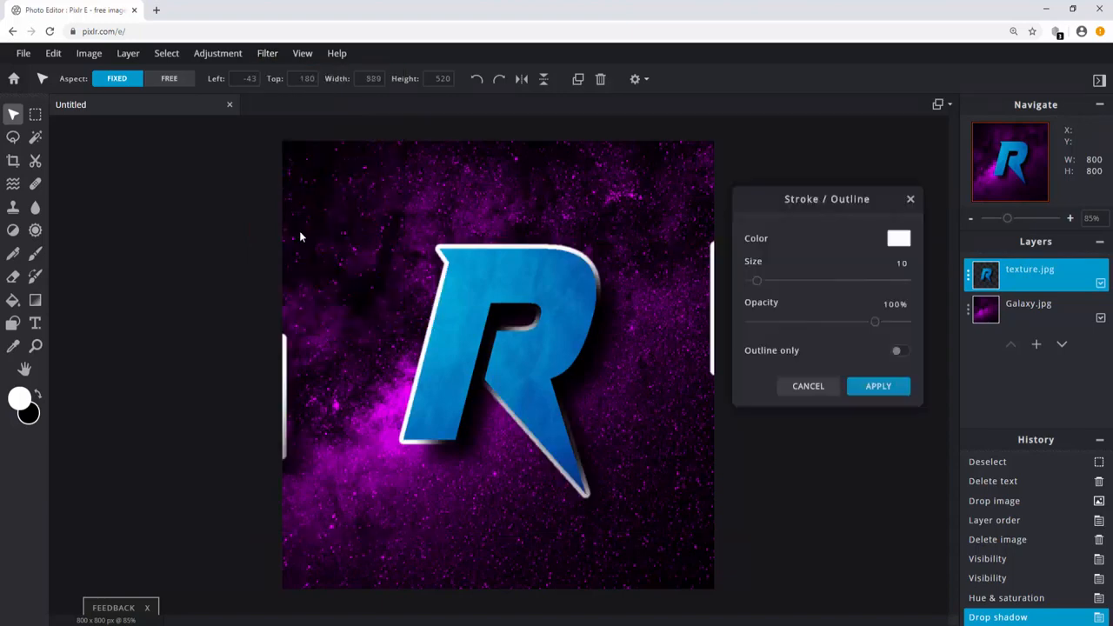
pyautogui.moveTo(760, 284)
pyautogui.mouseDown()
pyautogui.moveTo(785, 283)
pyautogui.moveTo(753, 280)
pyautogui.mouseUp()
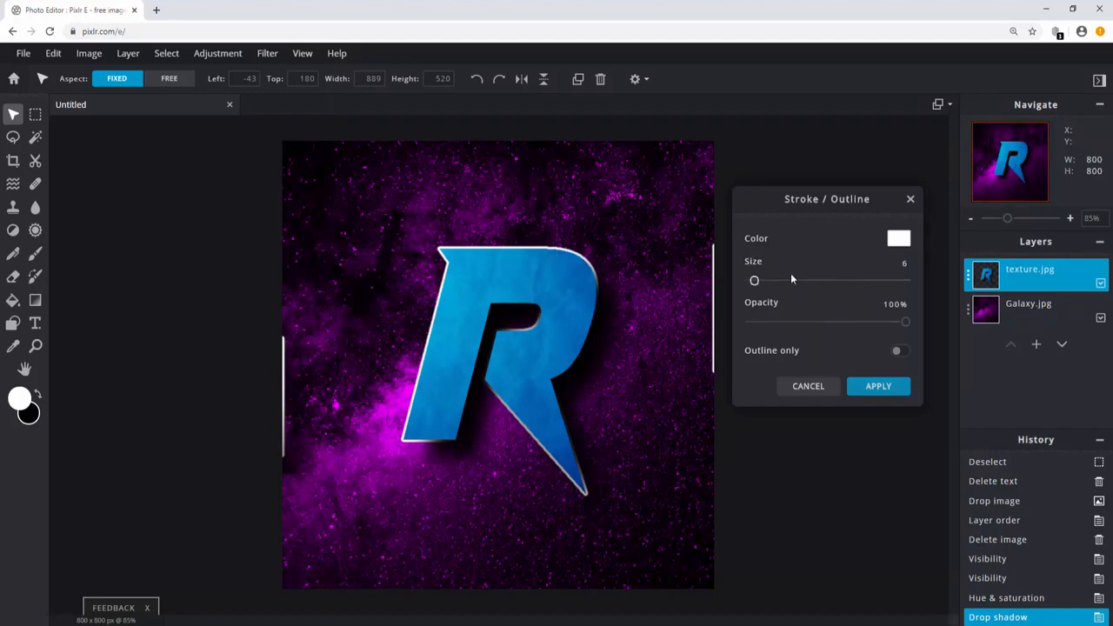
pyautogui.click(898, 242)
pyautogui.moveTo(680, 287); pyautogui.dragTo(675, 392)
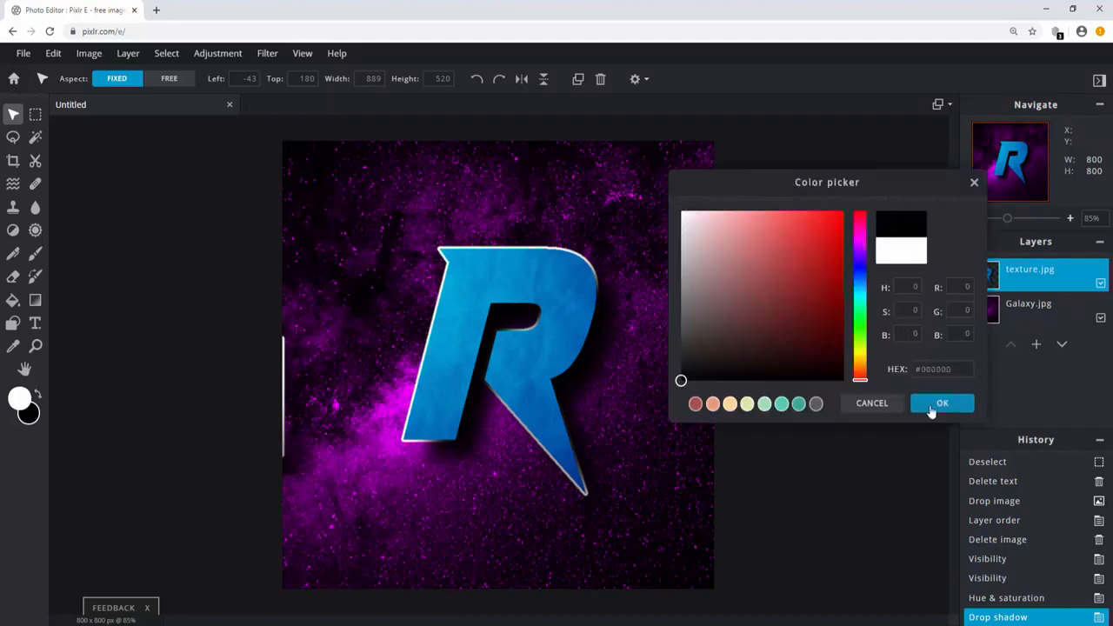
pyautogui.click(931, 409)
# - Set the black outline's opacity to 56% and its size to 11, and apply it to the letter
pyautogui.moveTo(754, 280); pyautogui.dragTo(827, 280)
pyautogui.moveTo(905, 322); pyautogui.dragTo(836, 322)
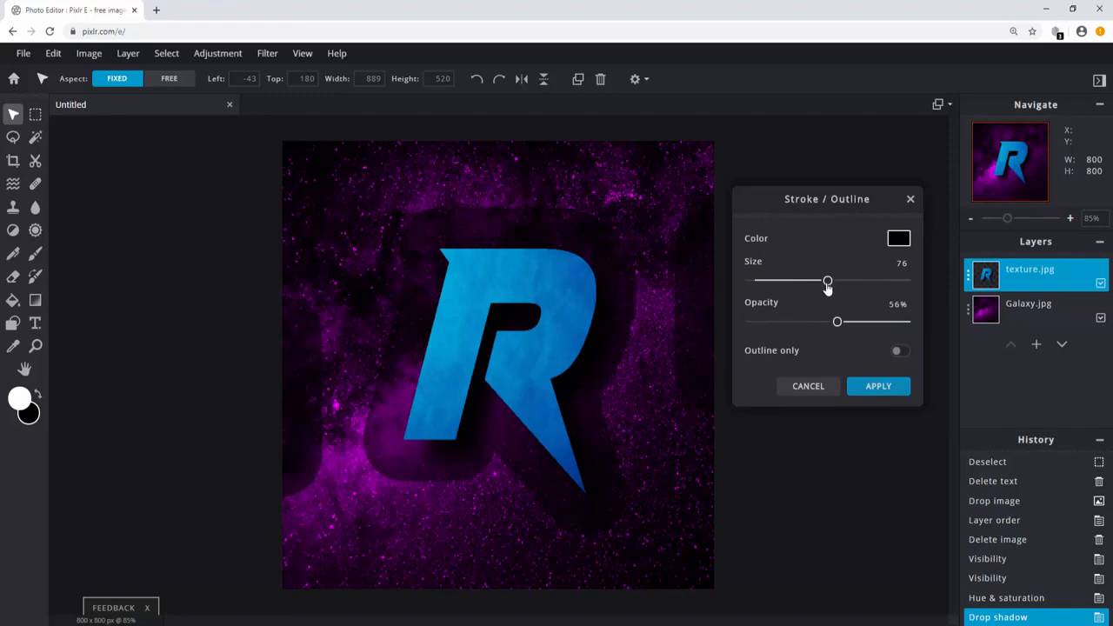
pyautogui.moveTo(827, 283); pyautogui.dragTo(759, 283)
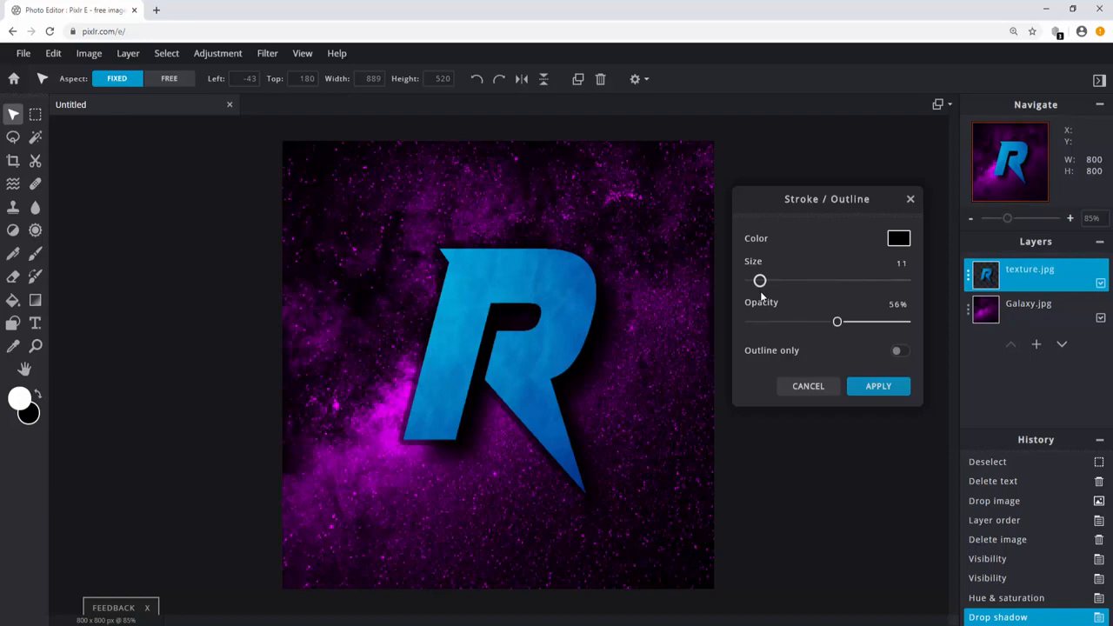
pyautogui.click(870, 388)
pyautogui.click(835, 385)
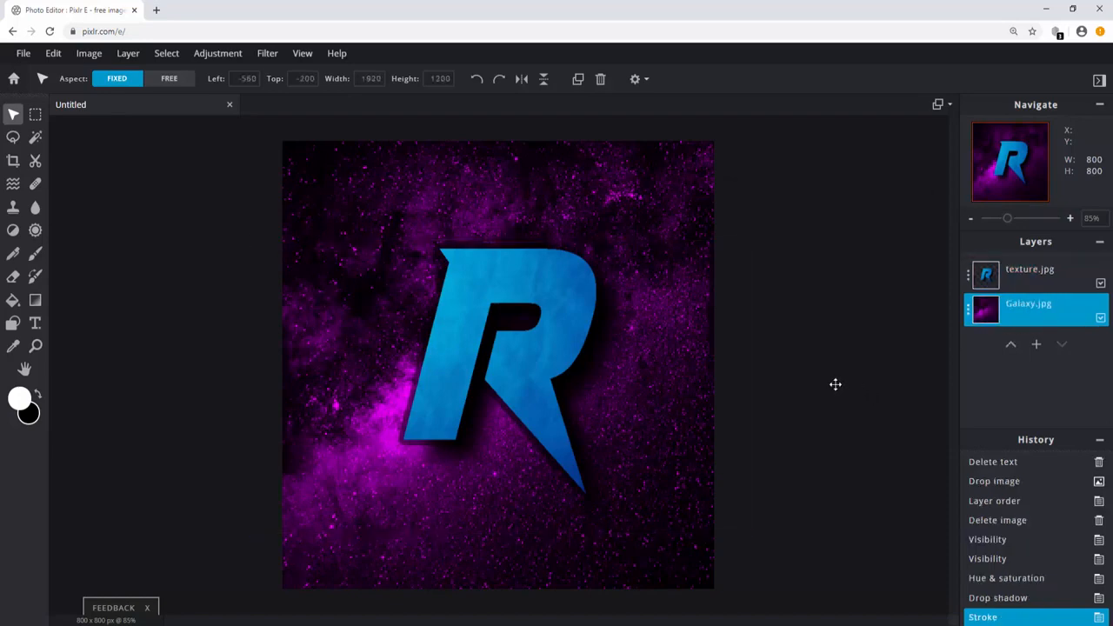
# - Lasso and clear the leftover shadow and outline remnants on the texture.jpg layer beside both sides of the letter, and deselect
pyautogui.click(1032, 276)
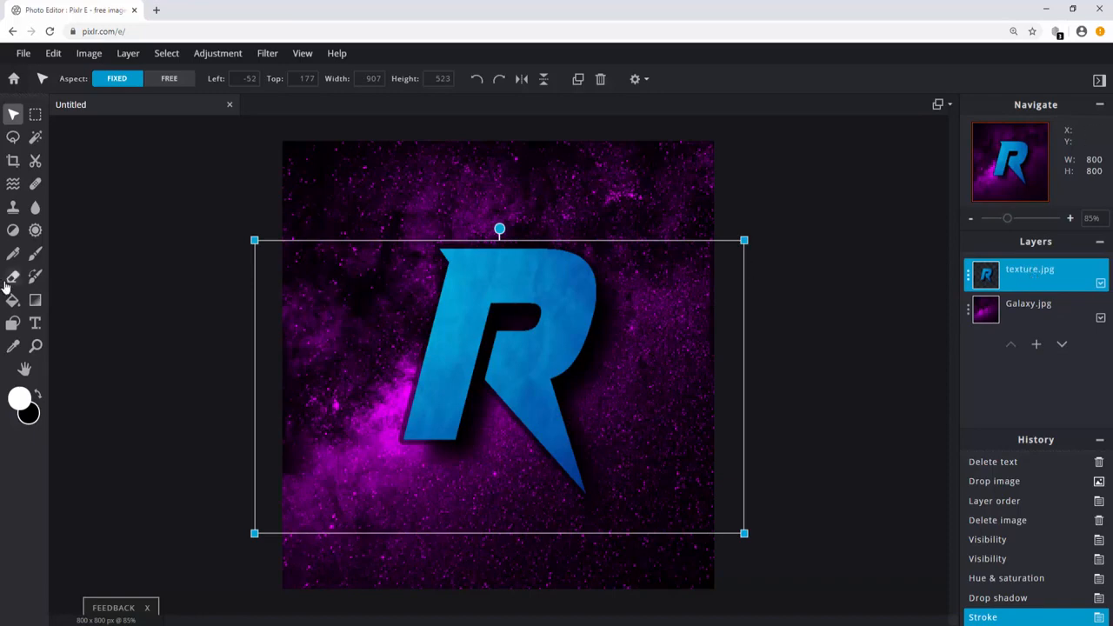
pyautogui.click(34, 162)
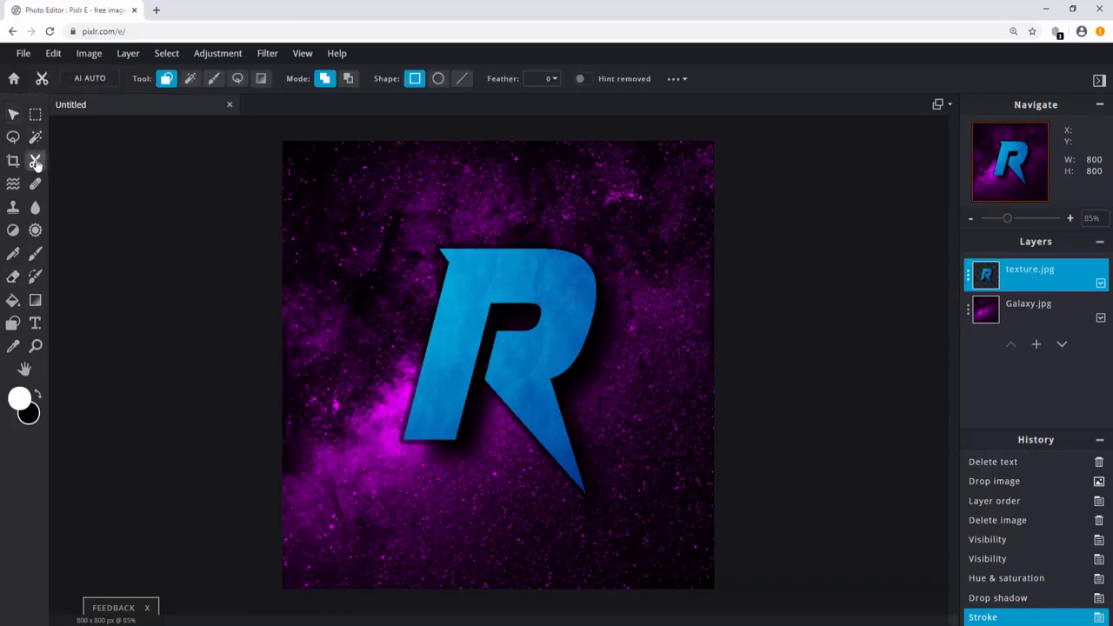
pyautogui.click(13, 137)
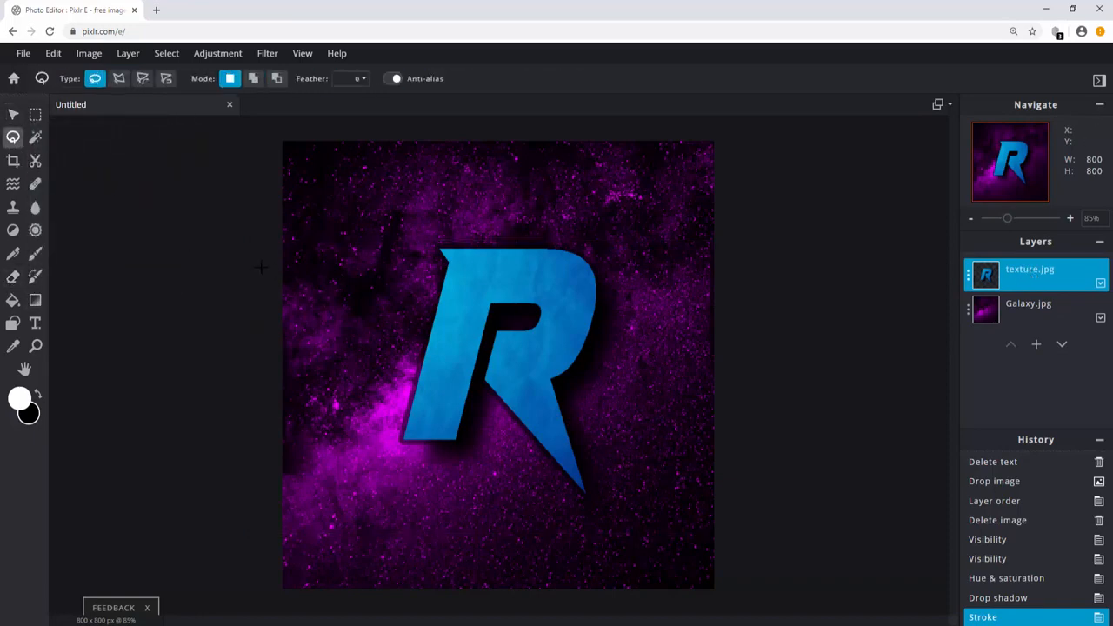
pyautogui.moveTo(261, 267)
pyautogui.mouseDown()
pyautogui.moveTo(297, 273)
pyautogui.moveTo(357, 332)
pyautogui.moveTo(369, 379)
pyautogui.moveTo(337, 459)
pyautogui.moveTo(302, 476)
pyautogui.moveTo(235, 426)
pyautogui.moveTo(266, 266)
pyautogui.mouseUp()
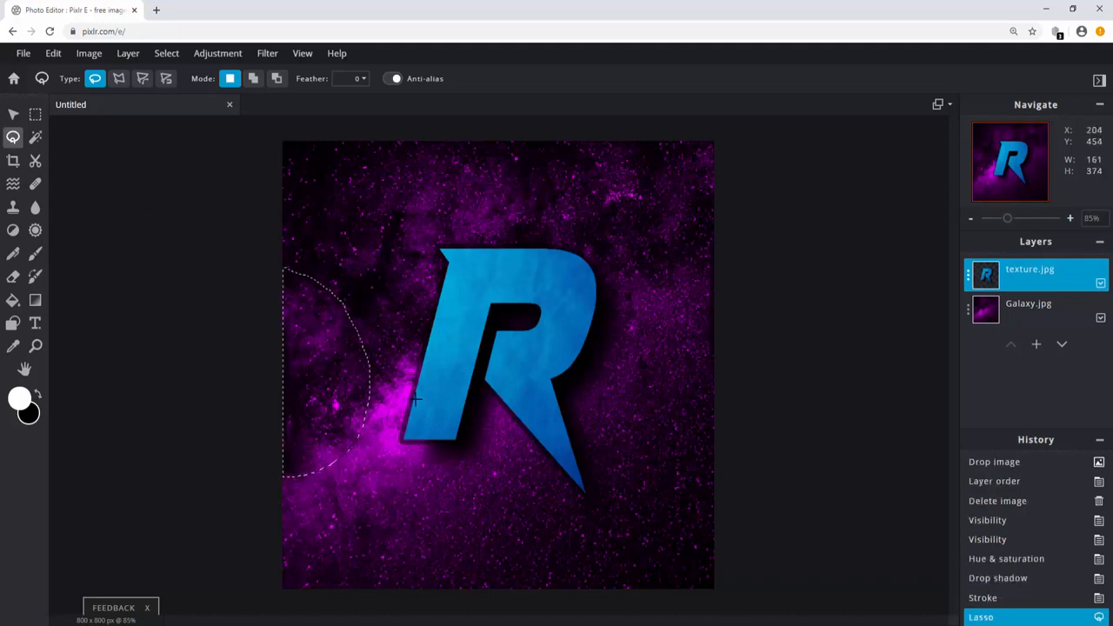
pyautogui.press('Delete')
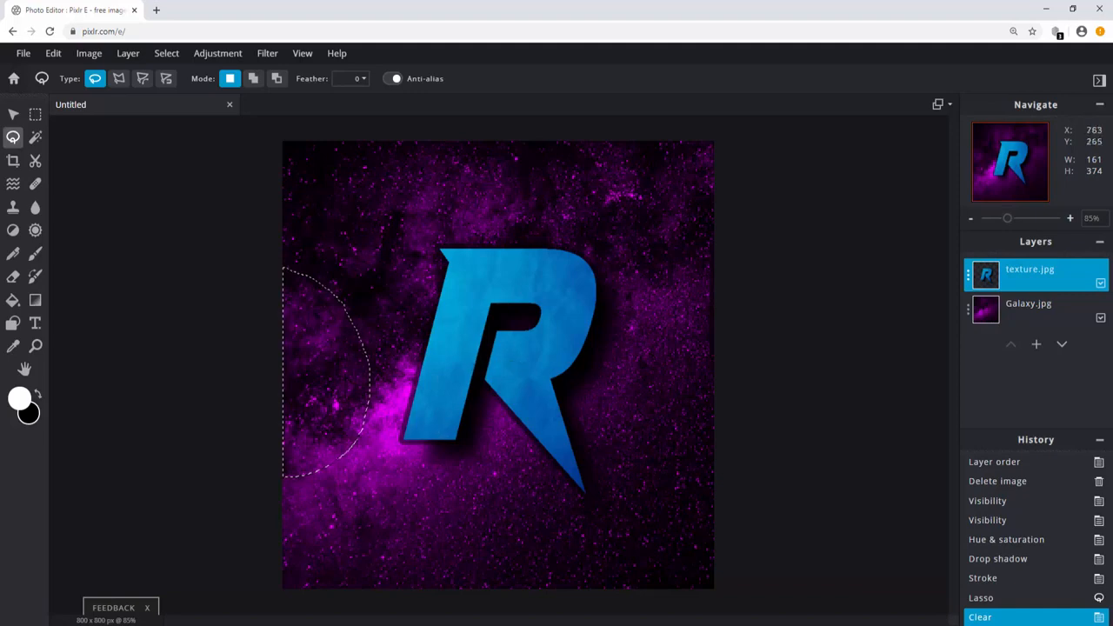
pyautogui.moveTo(737, 214)
pyautogui.mouseDown()
pyautogui.moveTo(716, 230)
pyautogui.moveTo(655, 341)
pyautogui.moveTo(753, 405)
pyautogui.moveTo(773, 250)
pyautogui.moveTo(735, 216)
pyautogui.mouseUp()
pyautogui.press('Delete')
pyautogui.click(774, 333)
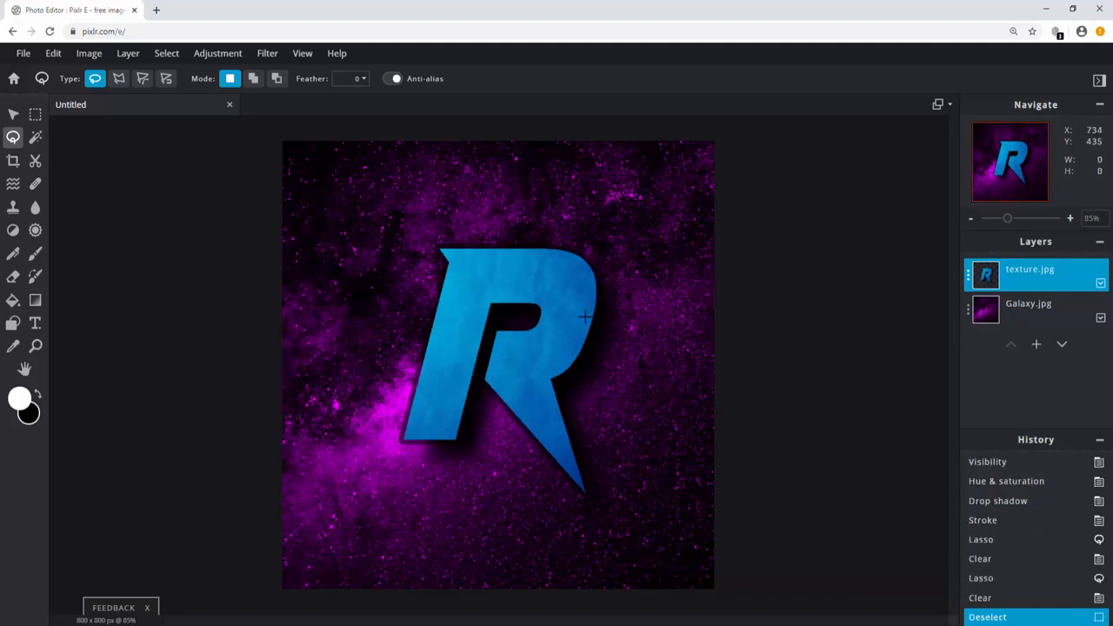
pyautogui.click(877, 295)
# - Add a new top layer and draw filled black rectangles along all four canvas edges as a frame, undoing the surplus fifth shape
pyautogui.scroll(1, 877, 294)
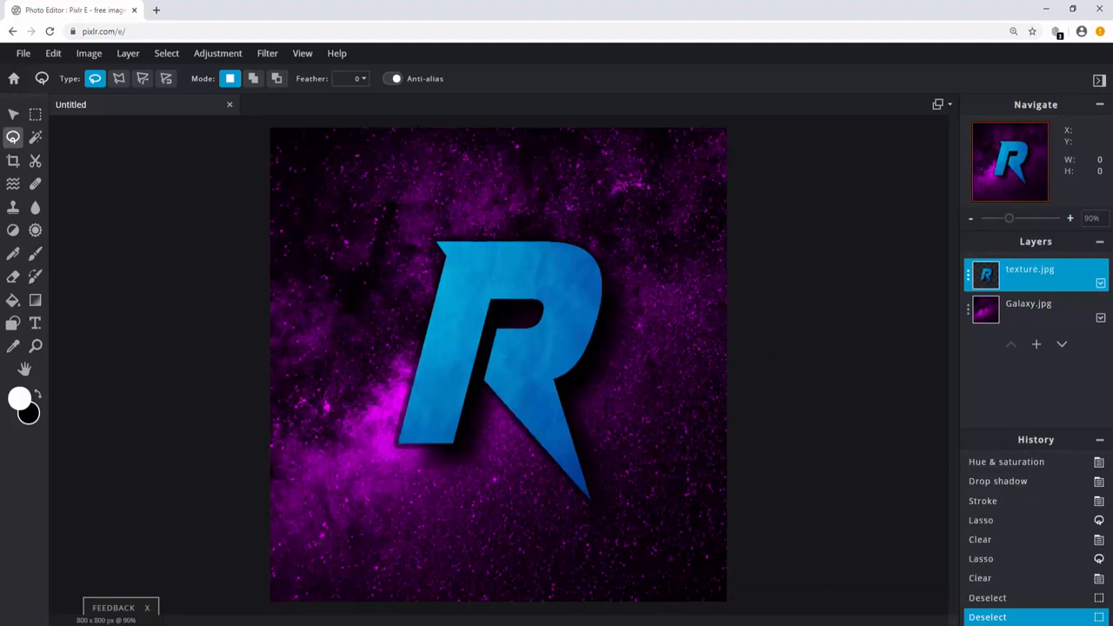
pyautogui.press('u')
pyautogui.click(1036, 344)
pyautogui.click(730, 291)
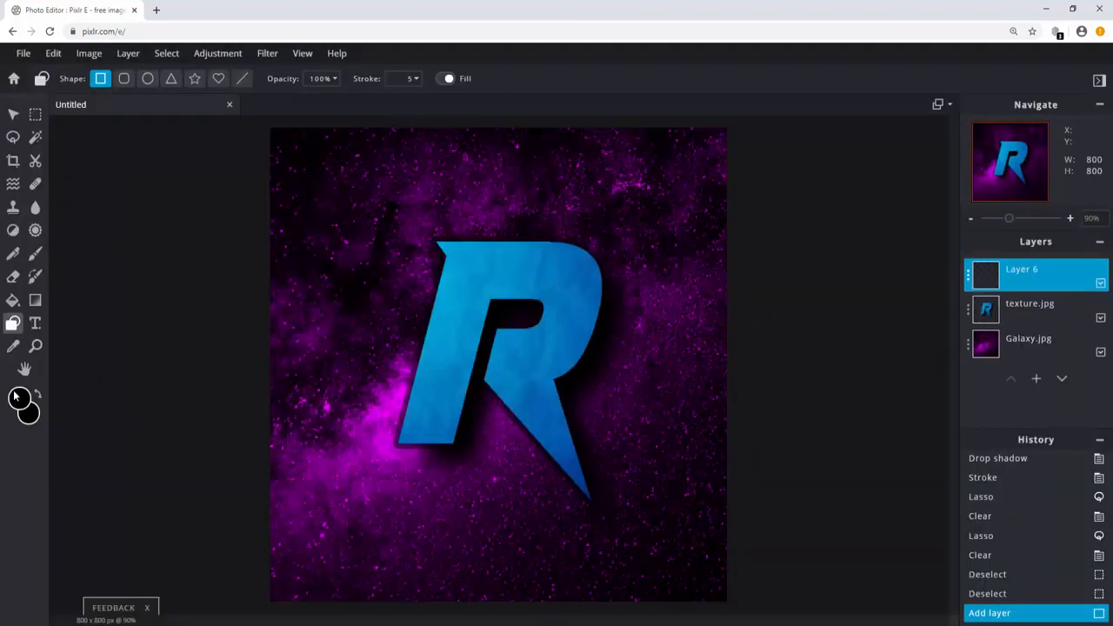
pyautogui.moveTo(270, 127)
pyautogui.mouseDown()
pyautogui.moveTo(296, 330)
pyautogui.moveTo(298, 605)
pyautogui.moveTo(727, 602)
pyautogui.moveTo(695, 98)
pyautogui.moveTo(702, 128)
pyautogui.moveTo(261, 124)
pyautogui.mouseUp()
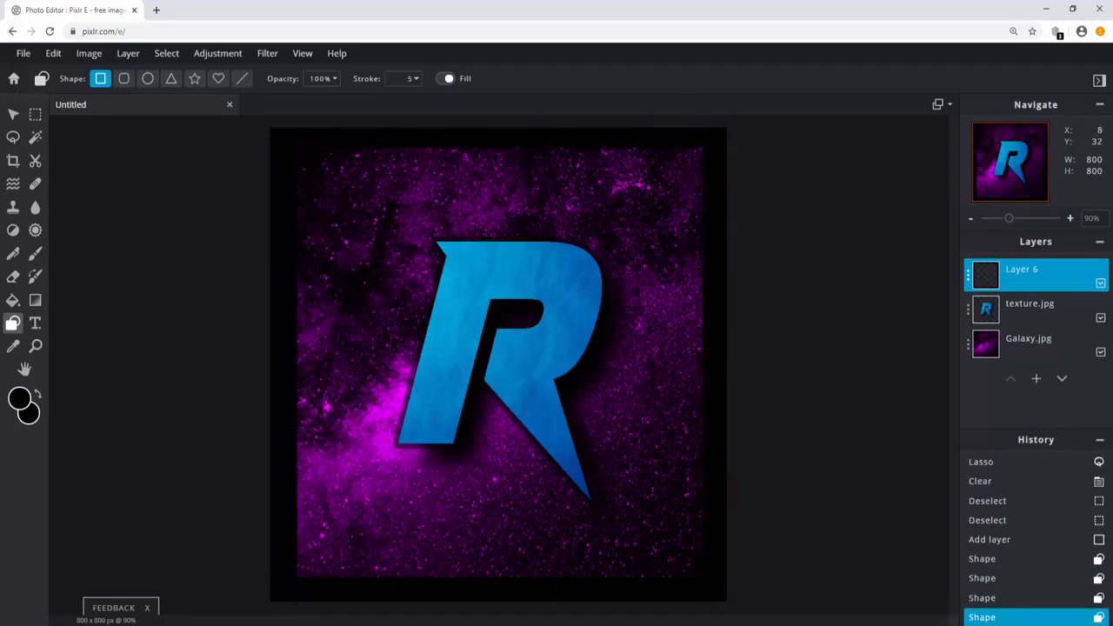
pyautogui.hotkey('ctrl', 'z')
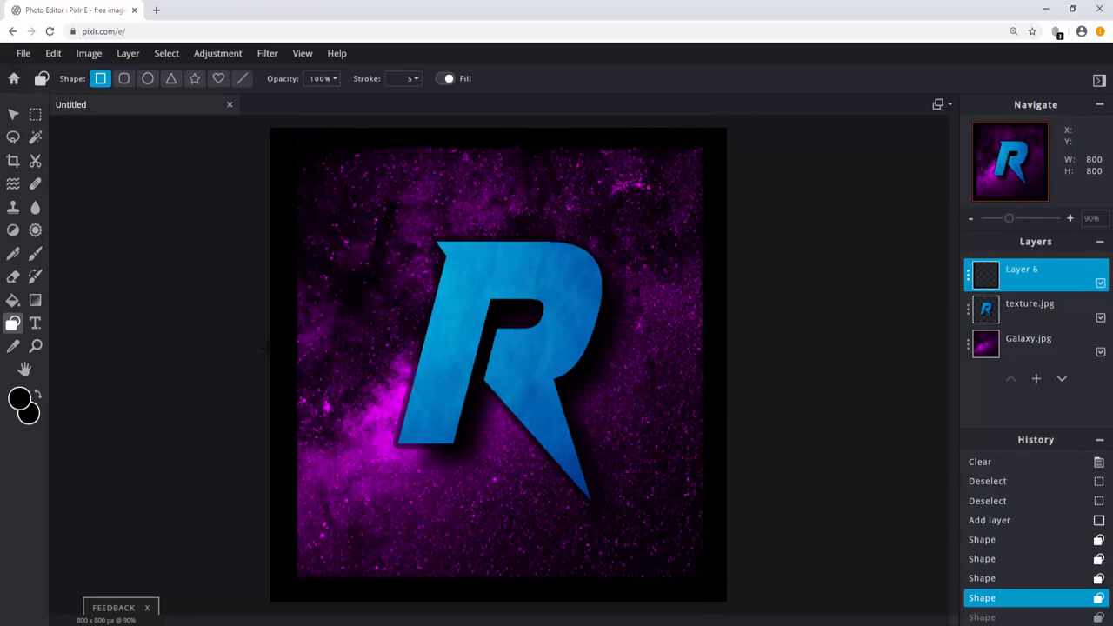
# - Blur the black frame layer with an amount of 100 and apply the filter
pyautogui.click(271, 56)
pyautogui.moveTo(296, 97)
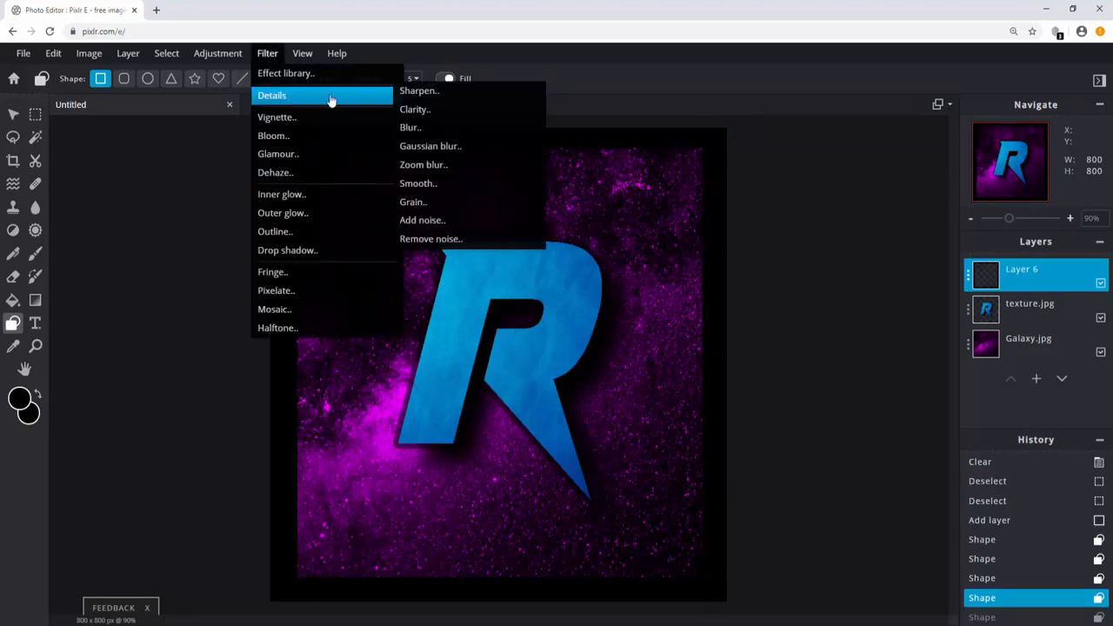
pyautogui.click(454, 127)
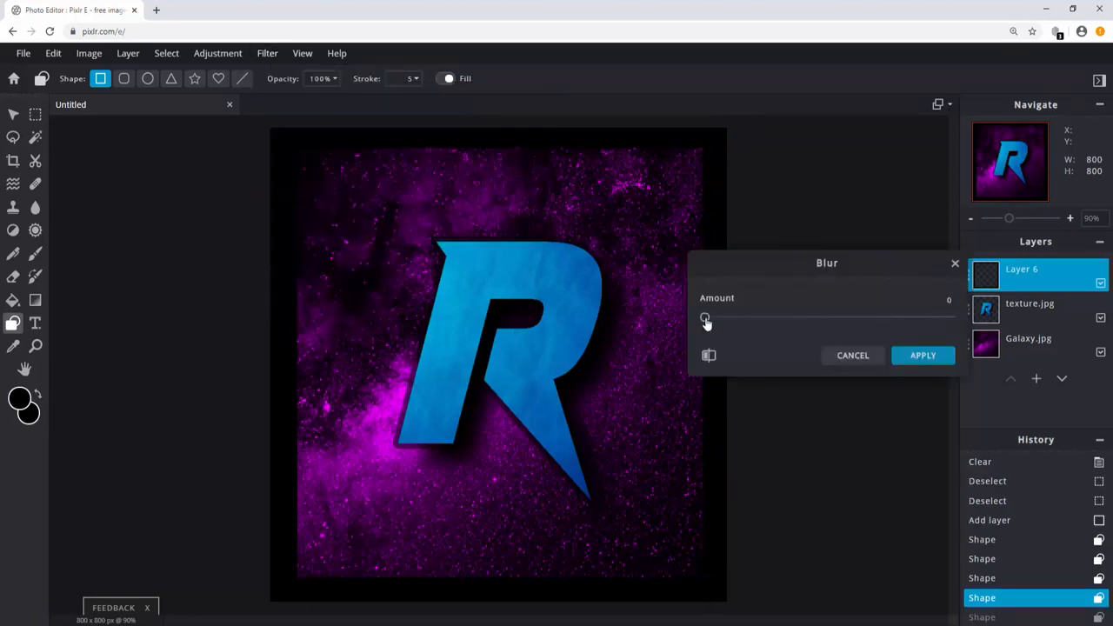
pyautogui.moveTo(706, 322); pyautogui.dragTo(1000, 339)
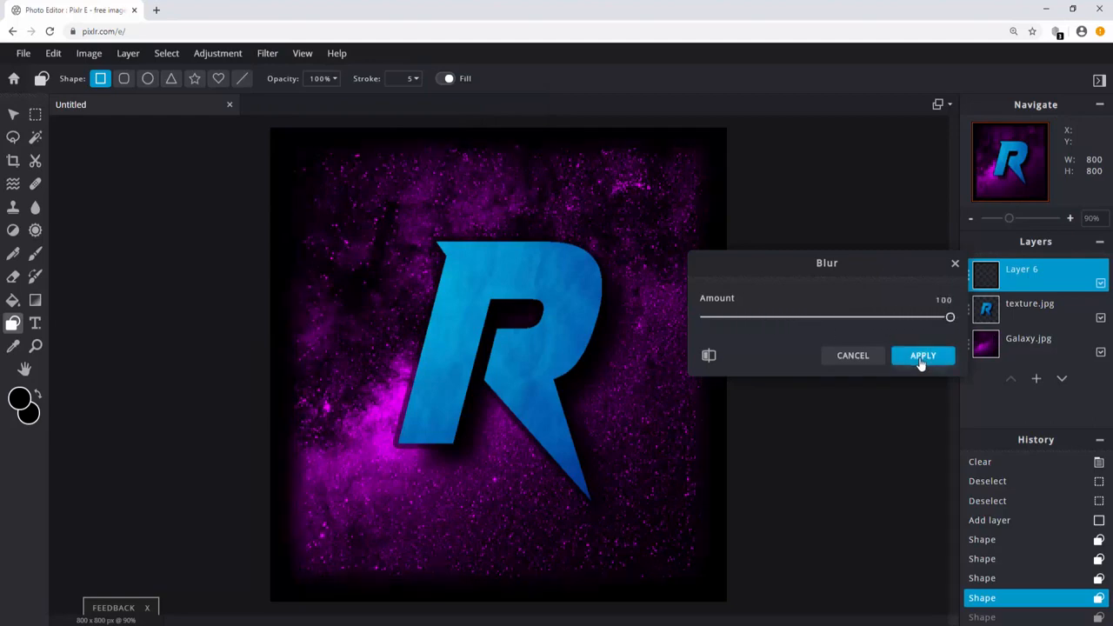
pyautogui.click(921, 360)
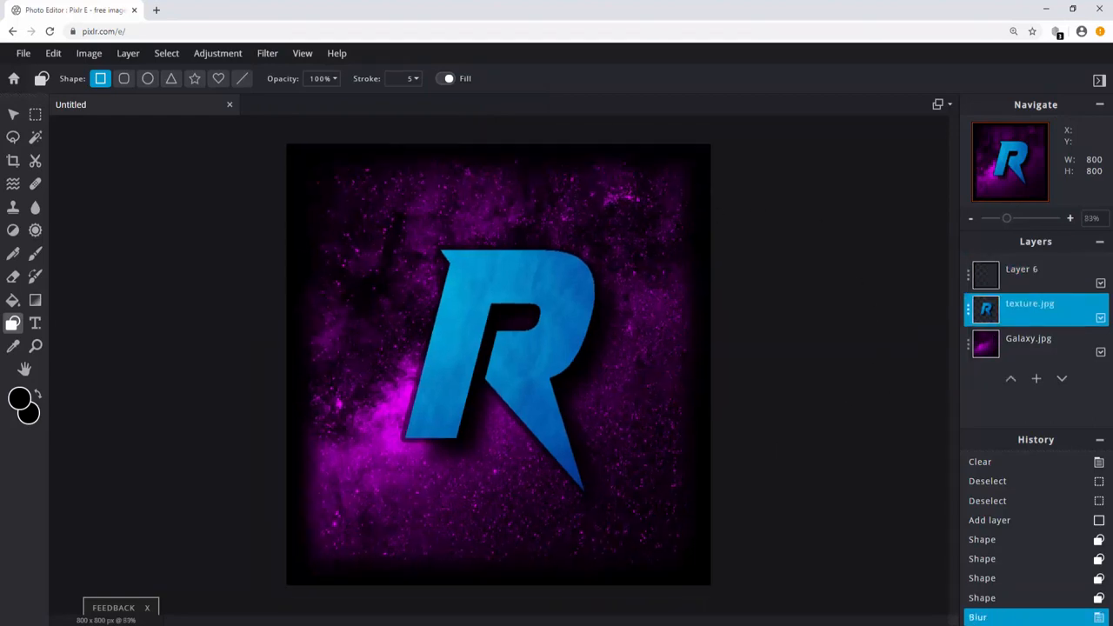
# - Save the image as a JPG named Youtube Logo at 100% quality and download it at 800 × 800 px
pyautogui.click(25, 55)
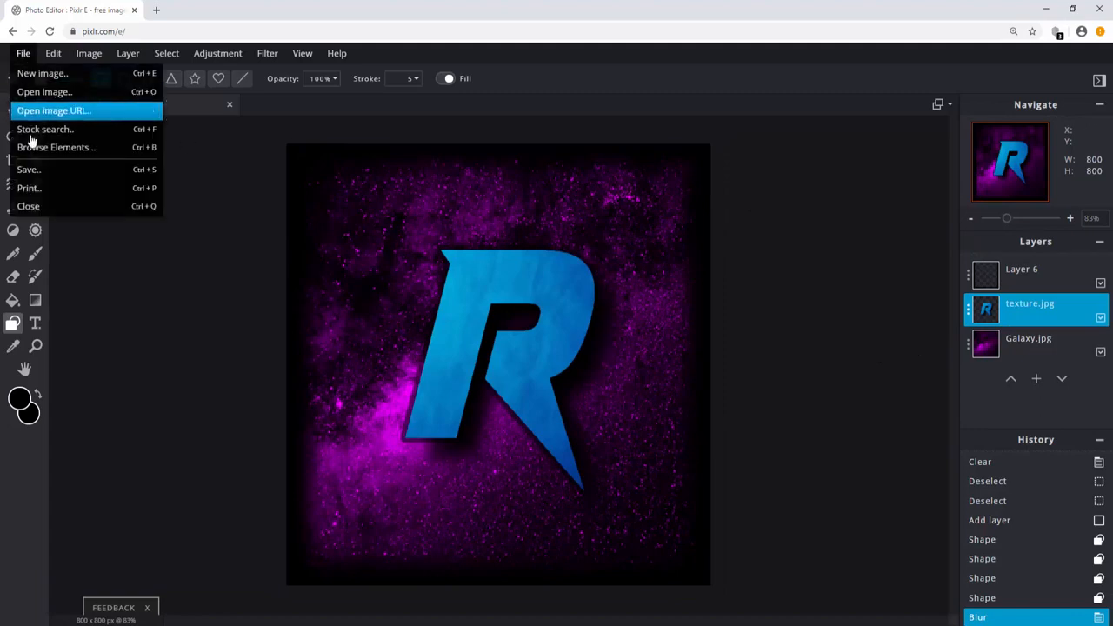
pyautogui.click(30, 170)
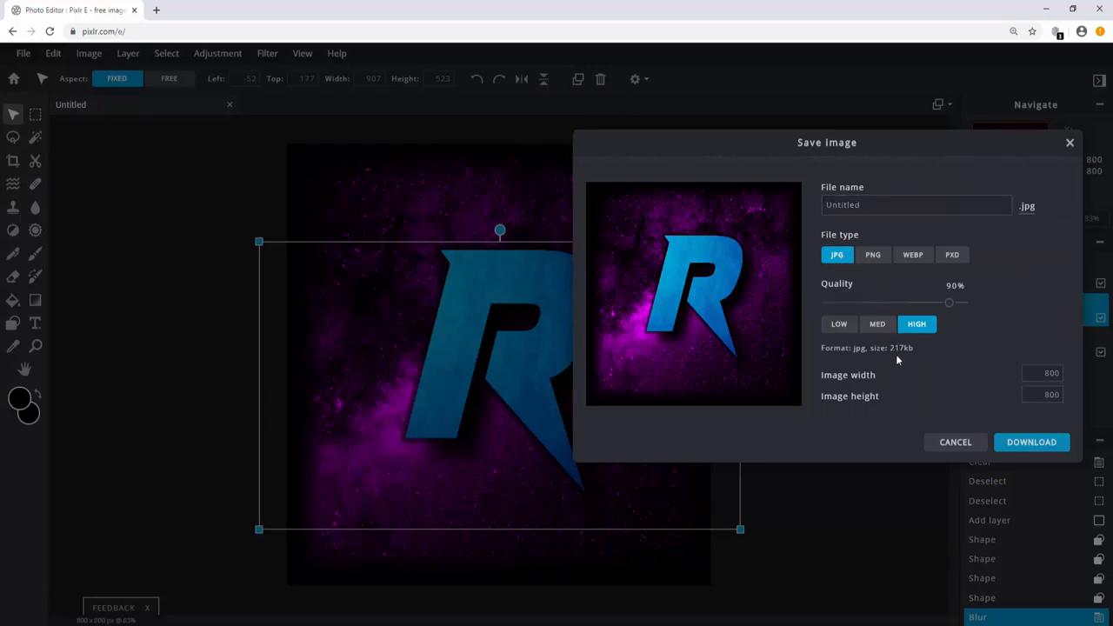
pyautogui.moveTo(948, 302); pyautogui.dragTo(1005, 310)
pyautogui.click(930, 204)
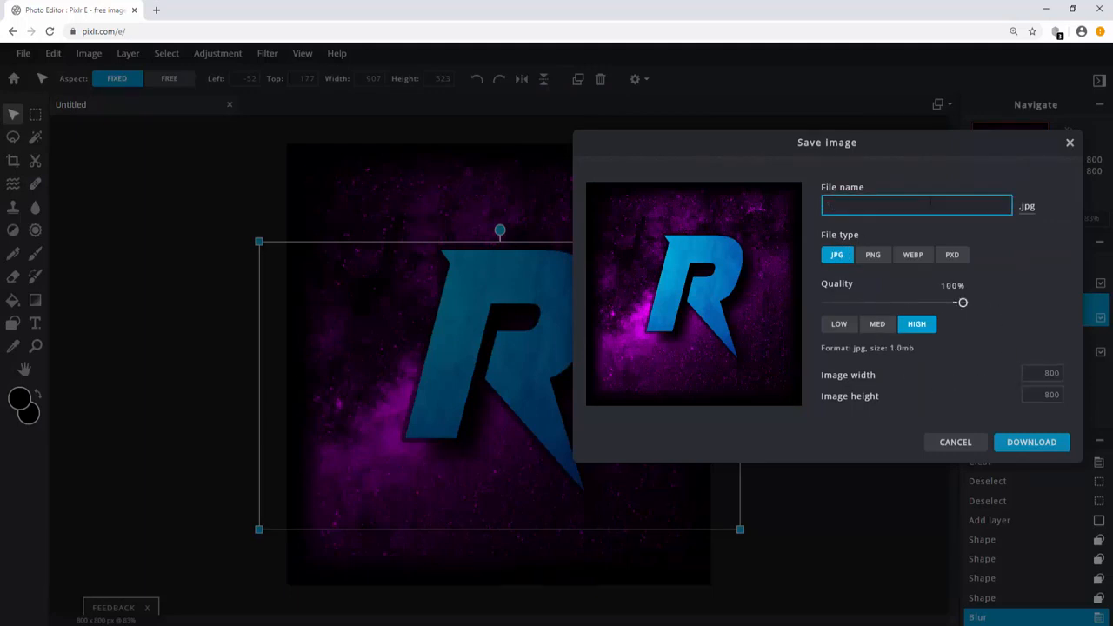
pyautogui.write('Youtube Logo')
pyautogui.click(1026, 445)
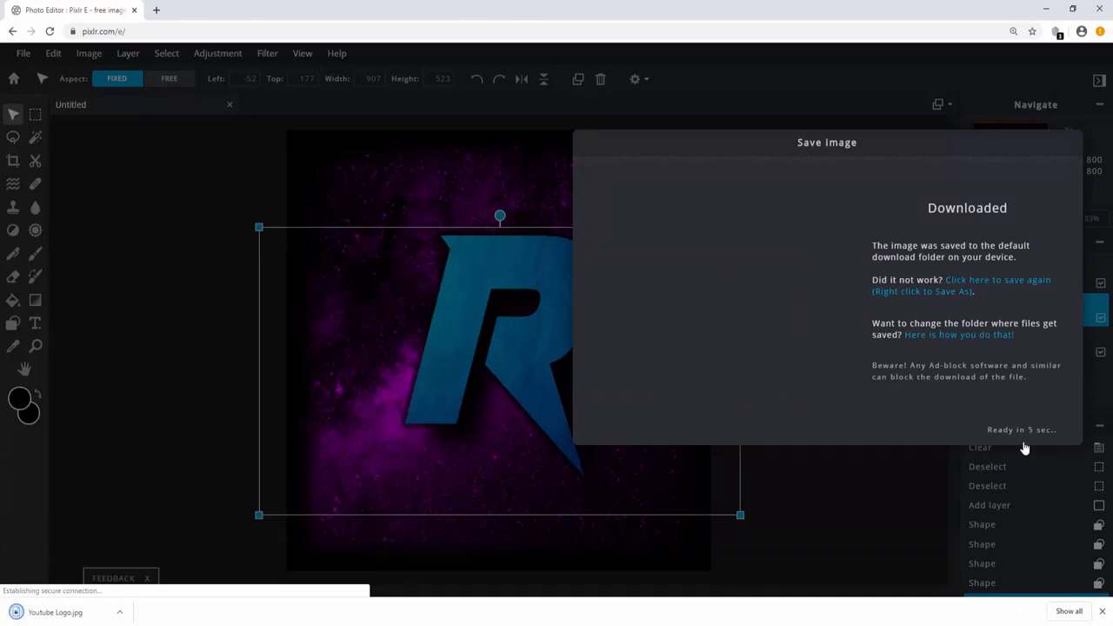
pyautogui.click(839, 495)
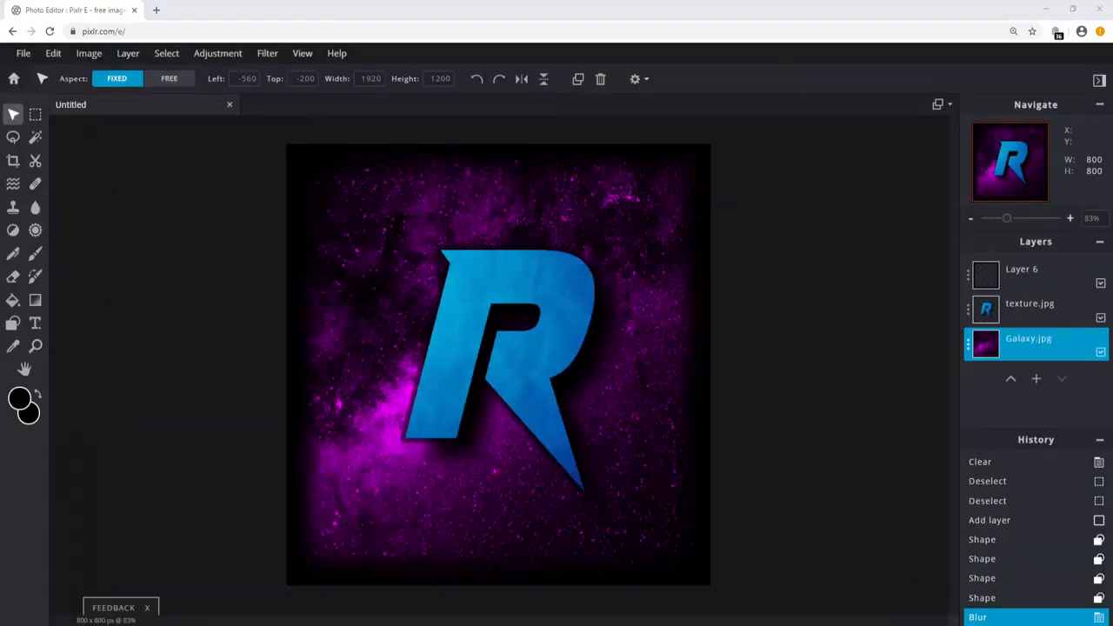